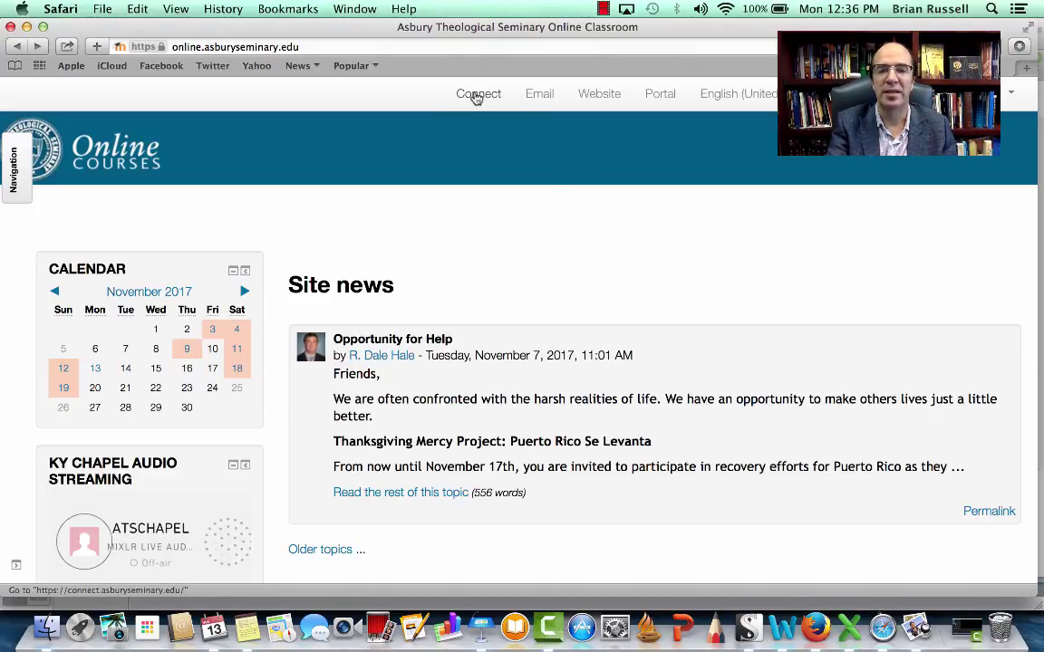
# Step: Go through Asbury Connect to the B.L. Fisher Library site and open the Asbury Scholar advanced search
pyautogui.click(472, 96)
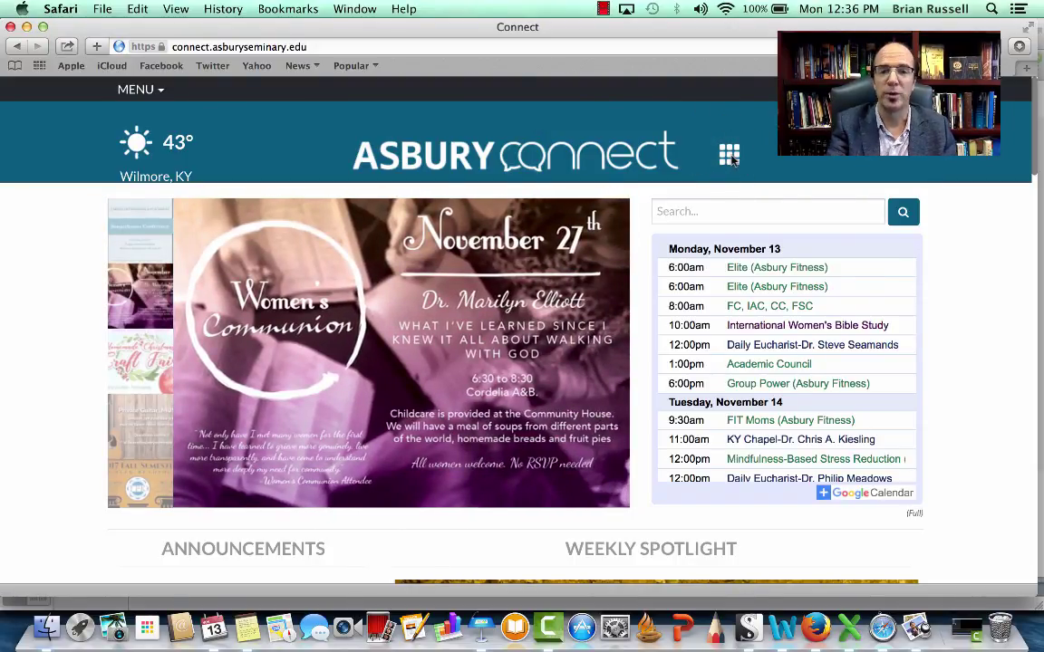
pyautogui.click(730, 157)
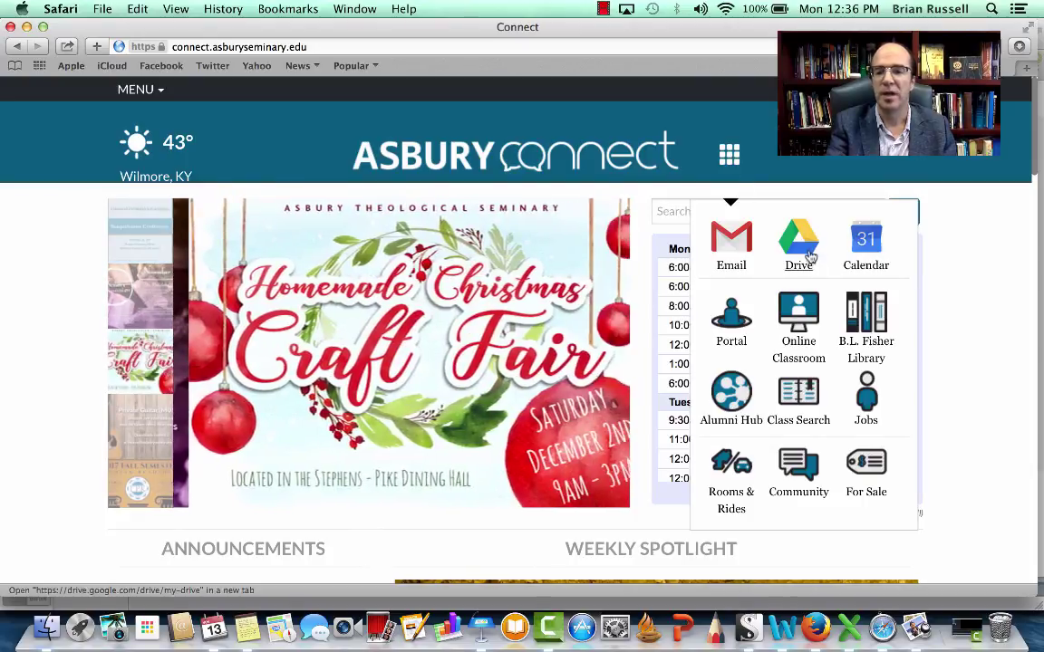
pyautogui.click(865, 328)
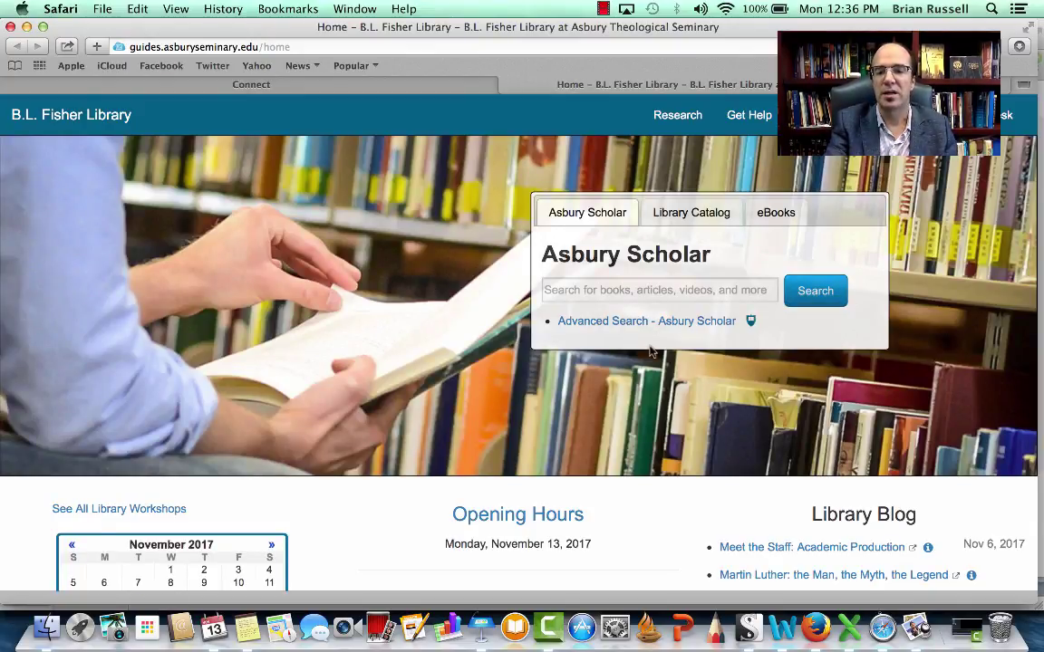
pyautogui.click(616, 321)
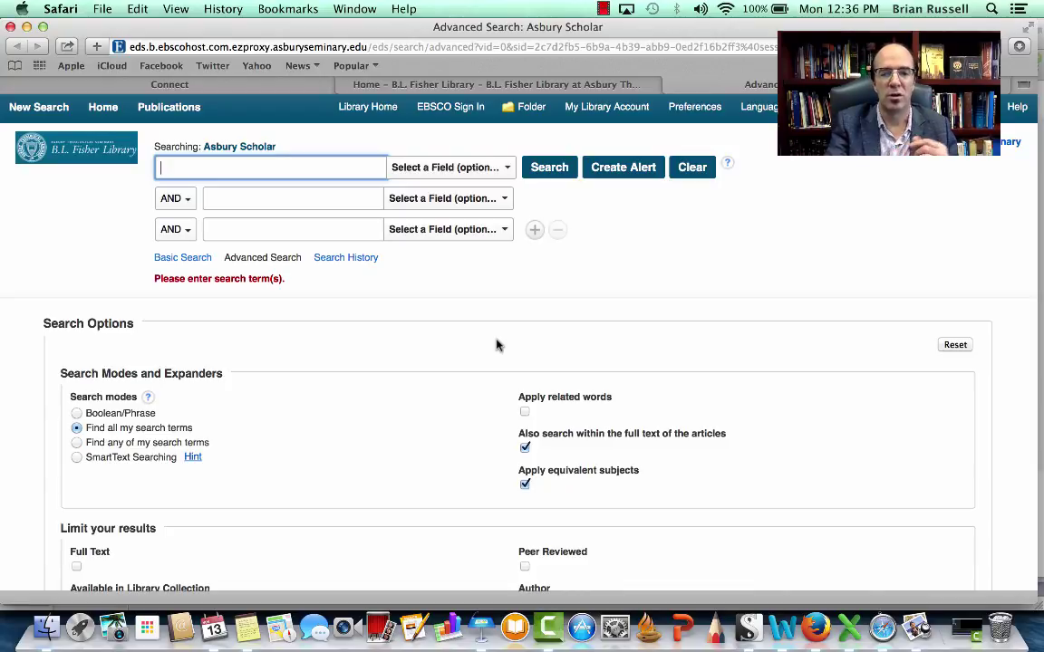
# Step: Limit the advanced search results to full text
pyautogui.scroll(-5, 496, 344)
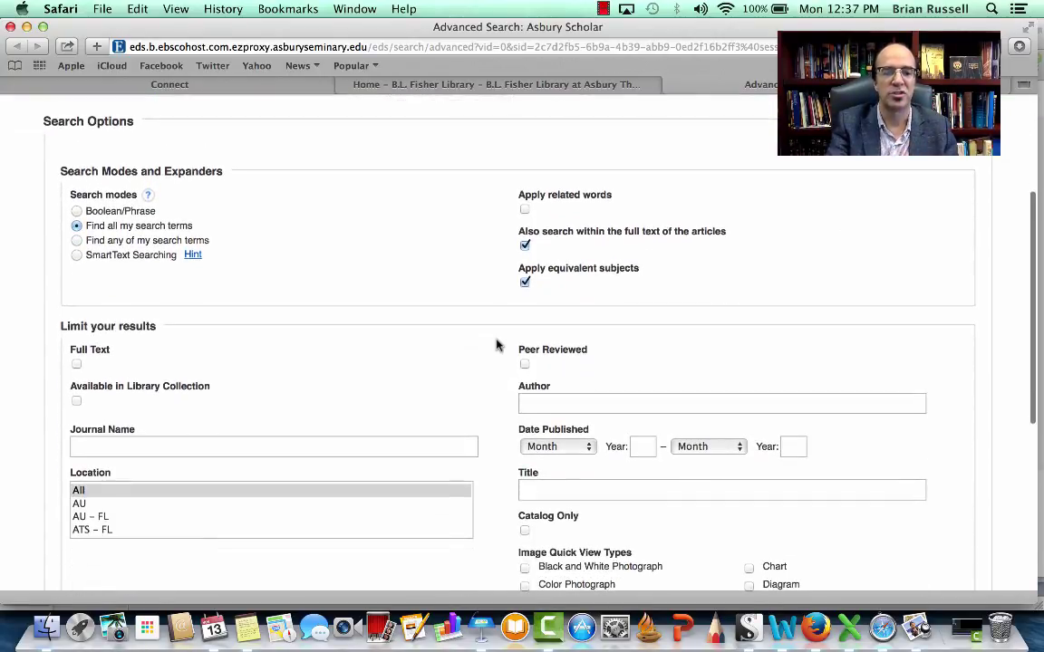
pyautogui.scroll(-2, 374, 304)
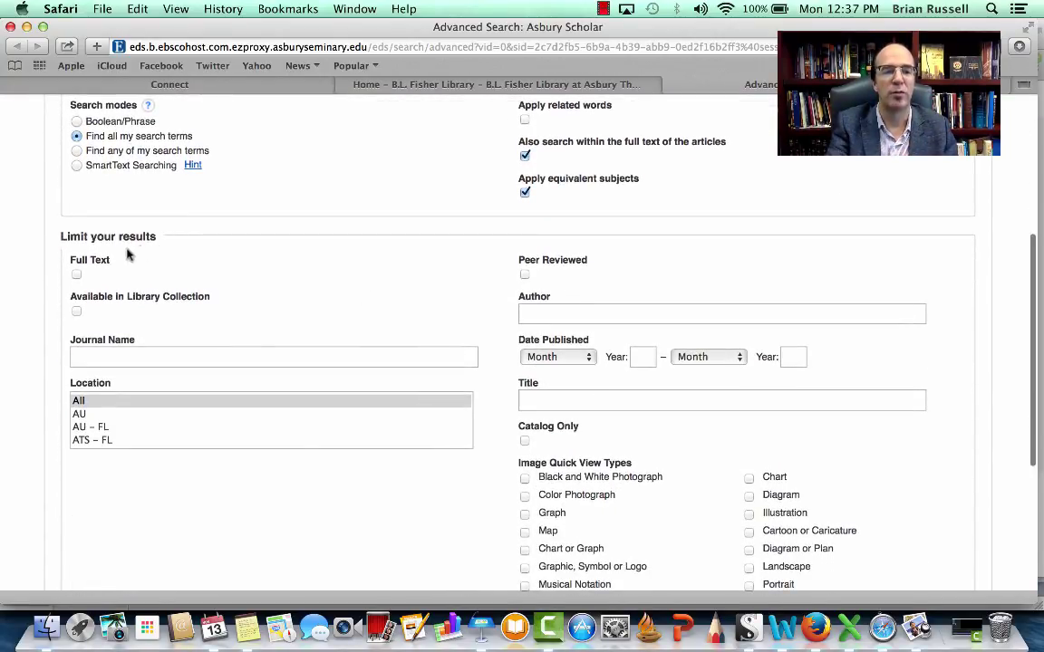
pyautogui.click(77, 275)
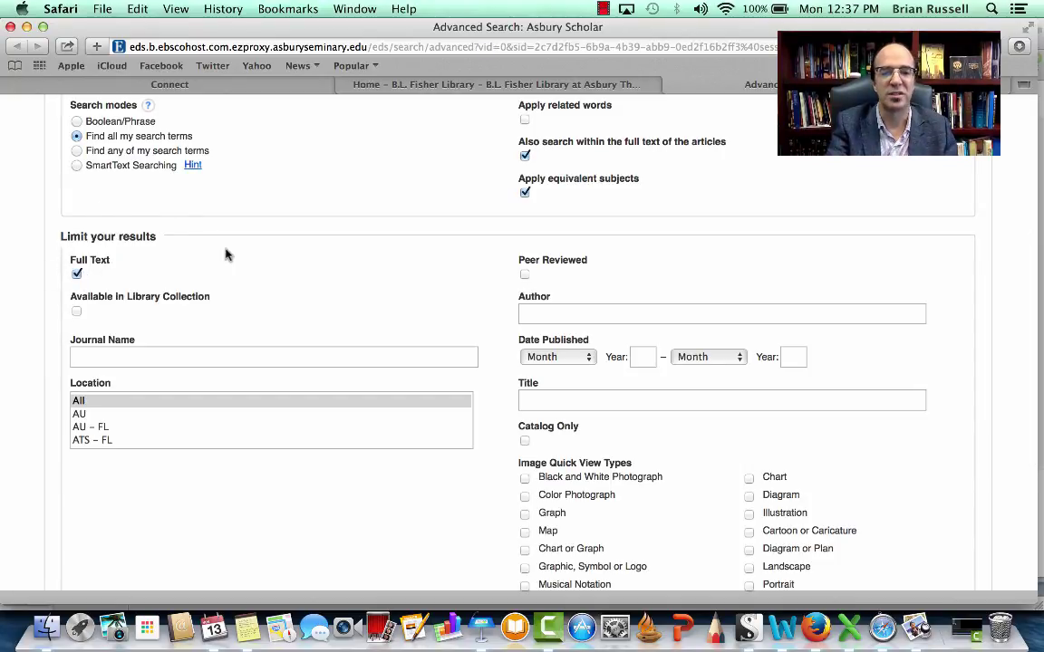
# Step: Search Asbury Scholar for "Psalm 2"
pyautogui.scroll(5, 226, 256)
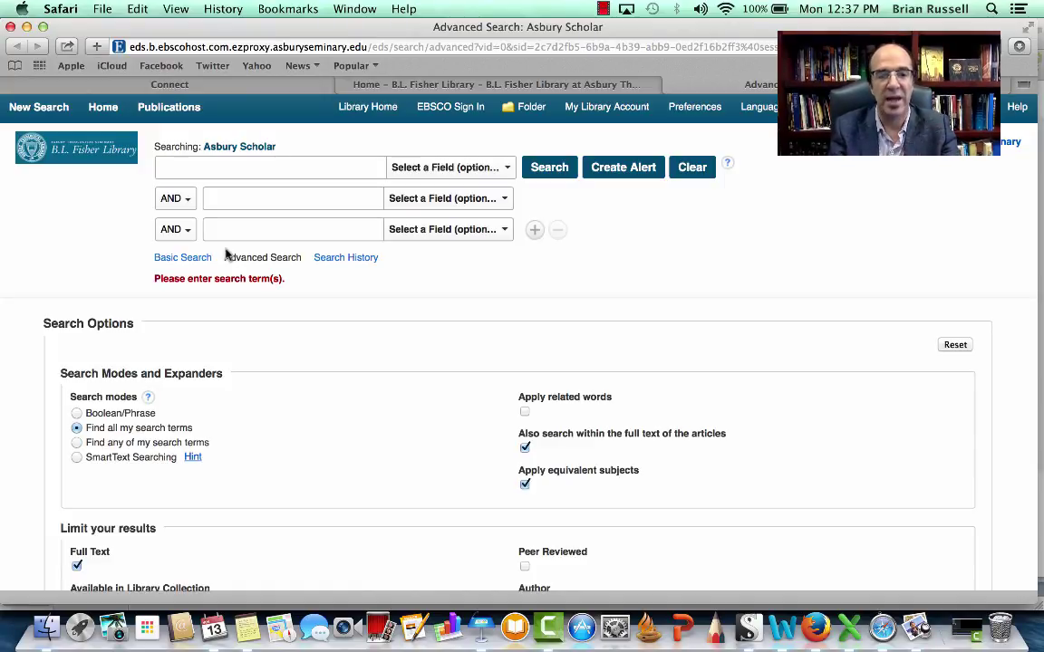
pyautogui.click(218, 166)
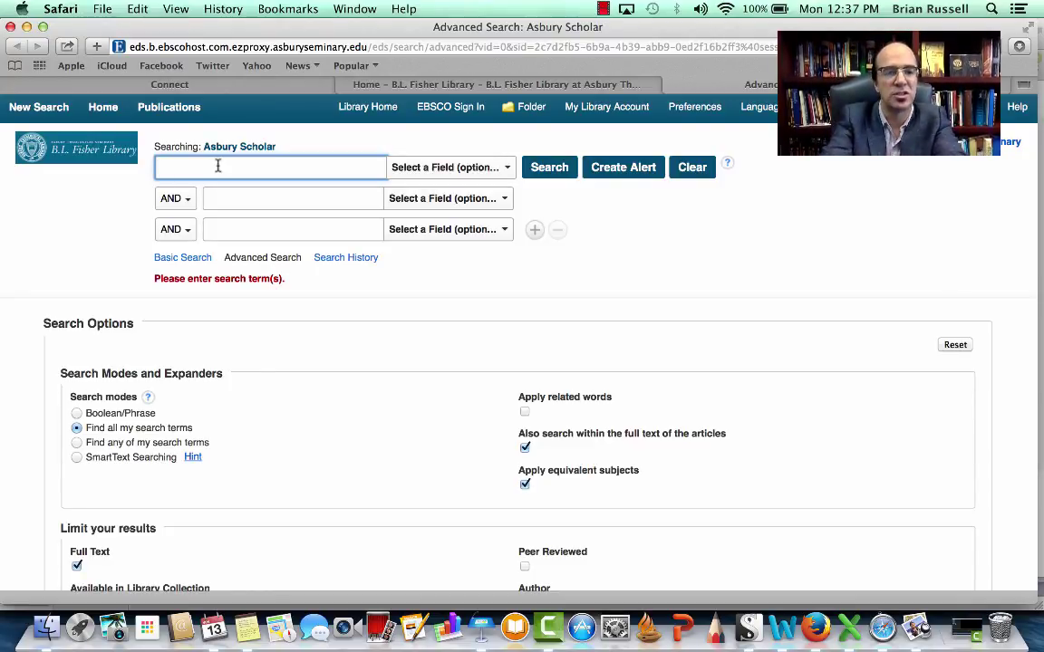
pyautogui.write('Psalm')
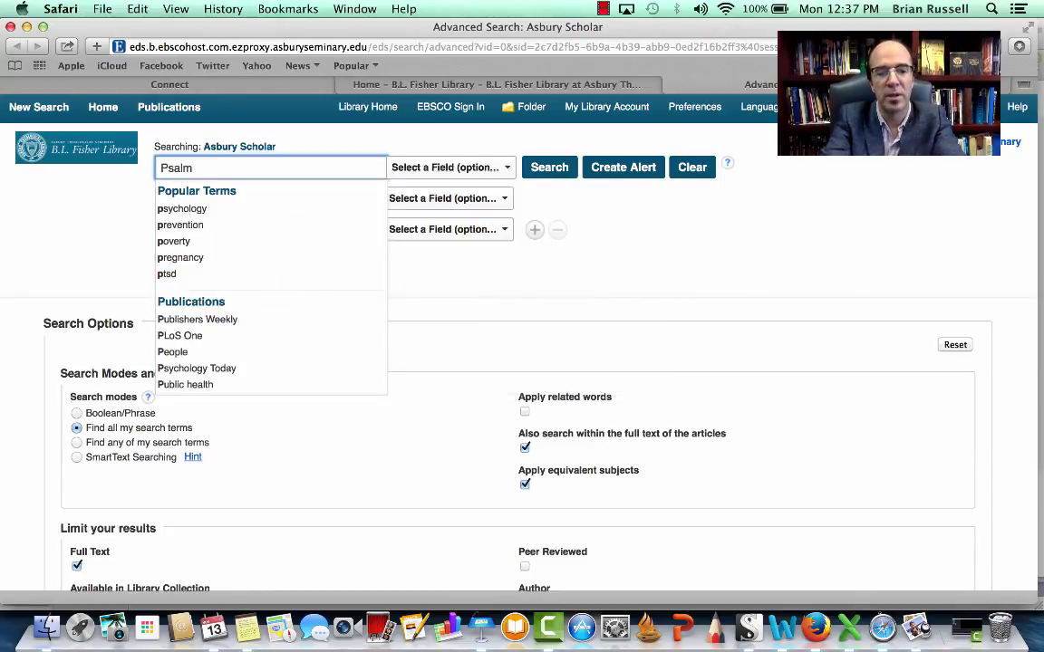
pyautogui.write(' 2')
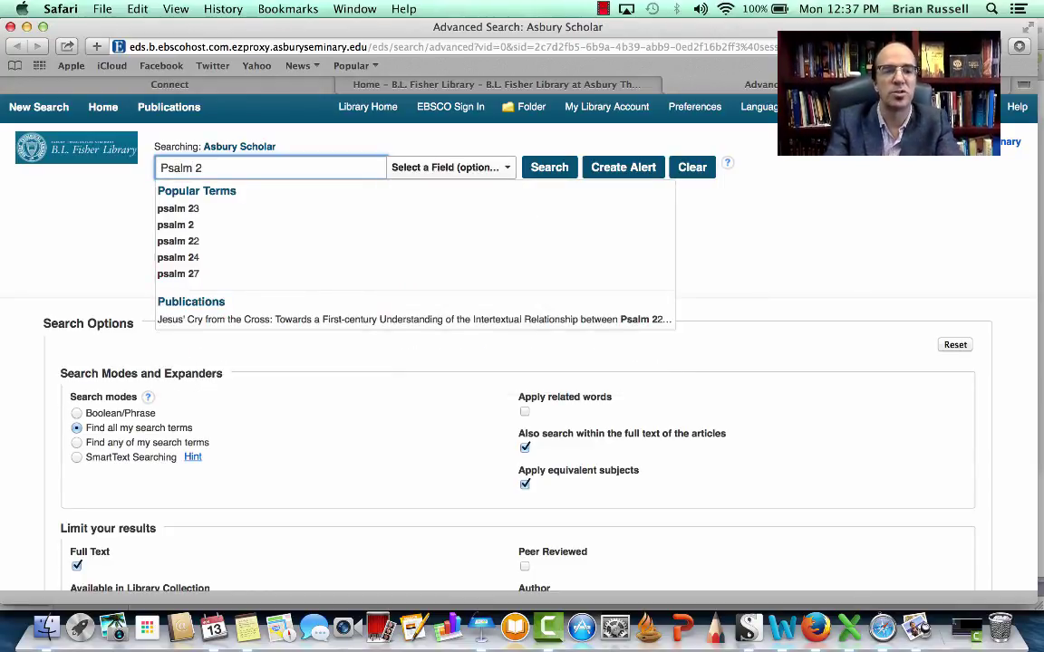
pyautogui.click(547, 170)
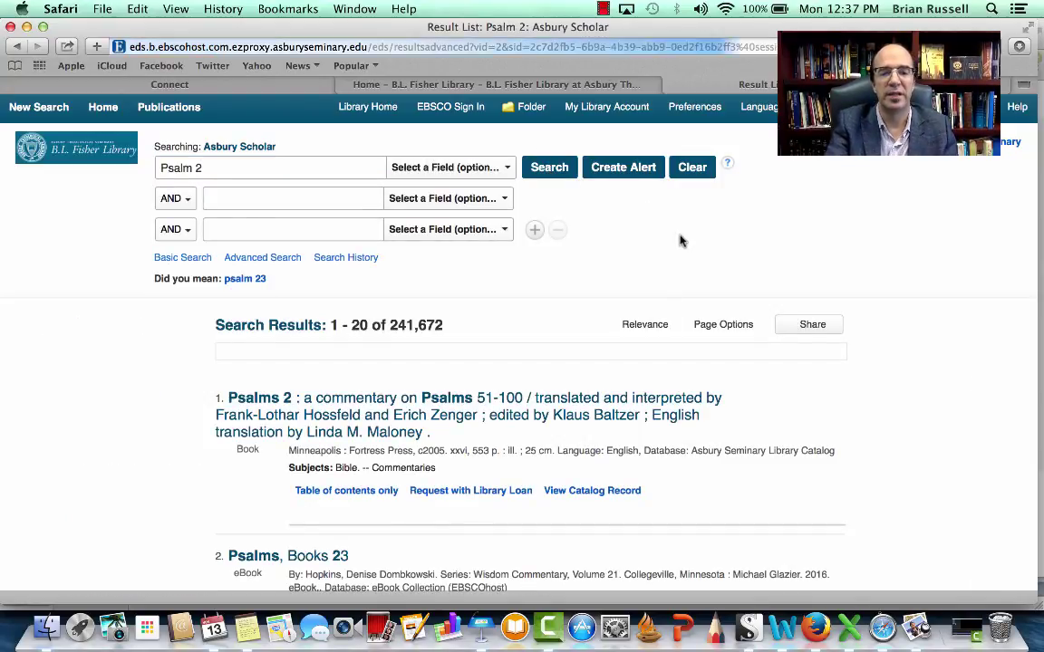
# Step: Examine the Psalm 2 results, looking at the available books, eBooks and journal articles and their full-text links
pyautogui.scroll(-2, 578, 332)
pyautogui.scroll(-5, 578, 331)
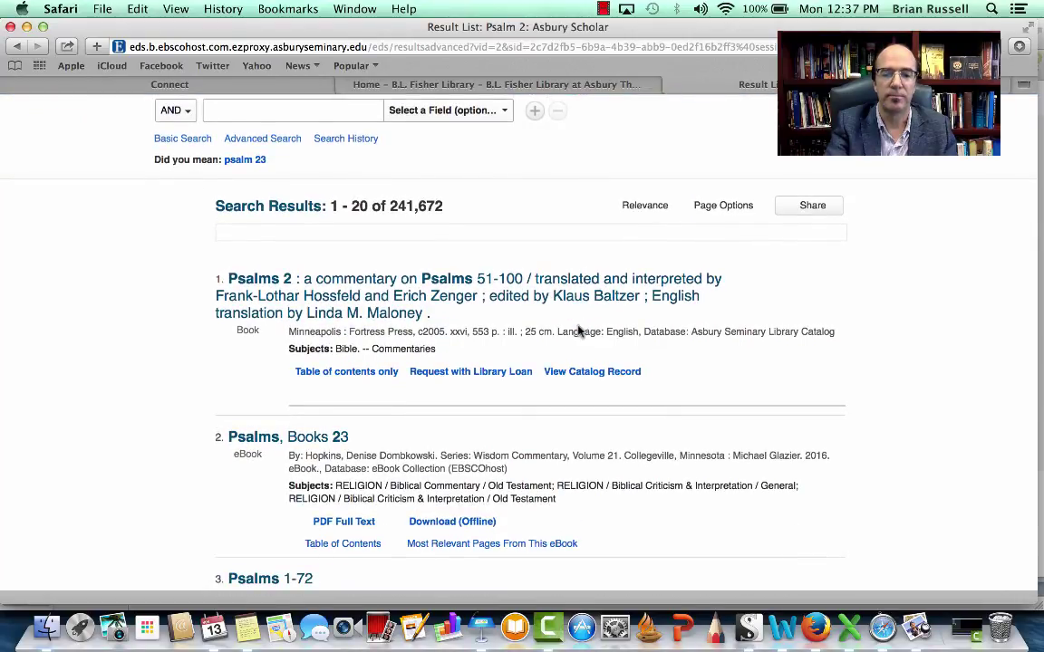
pyautogui.scroll(-5, 578, 326)
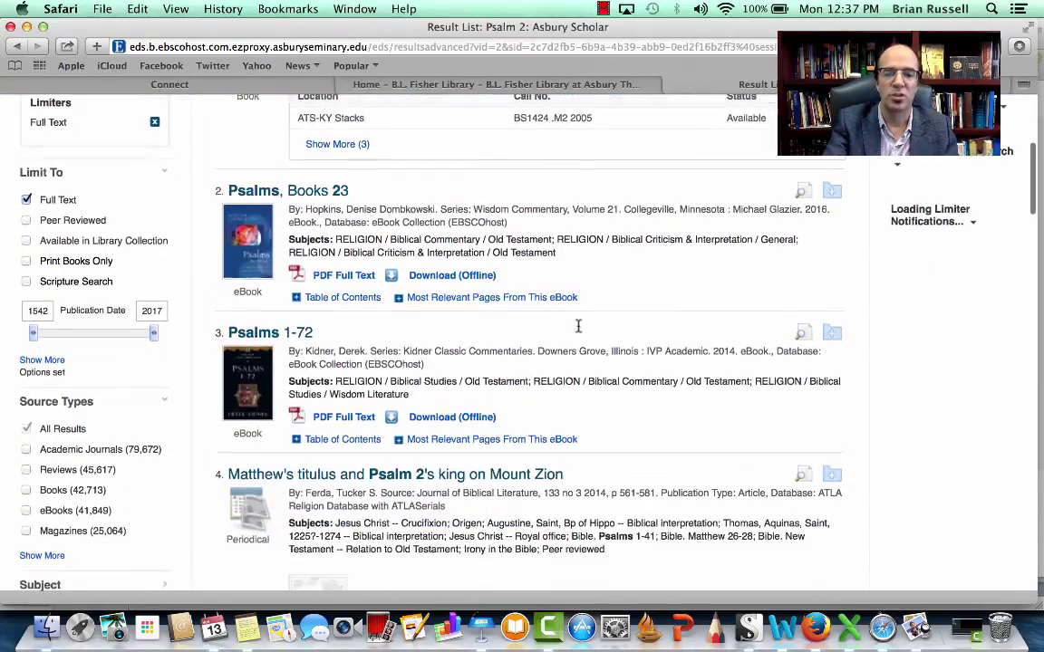
pyautogui.scroll(6, 578, 328)
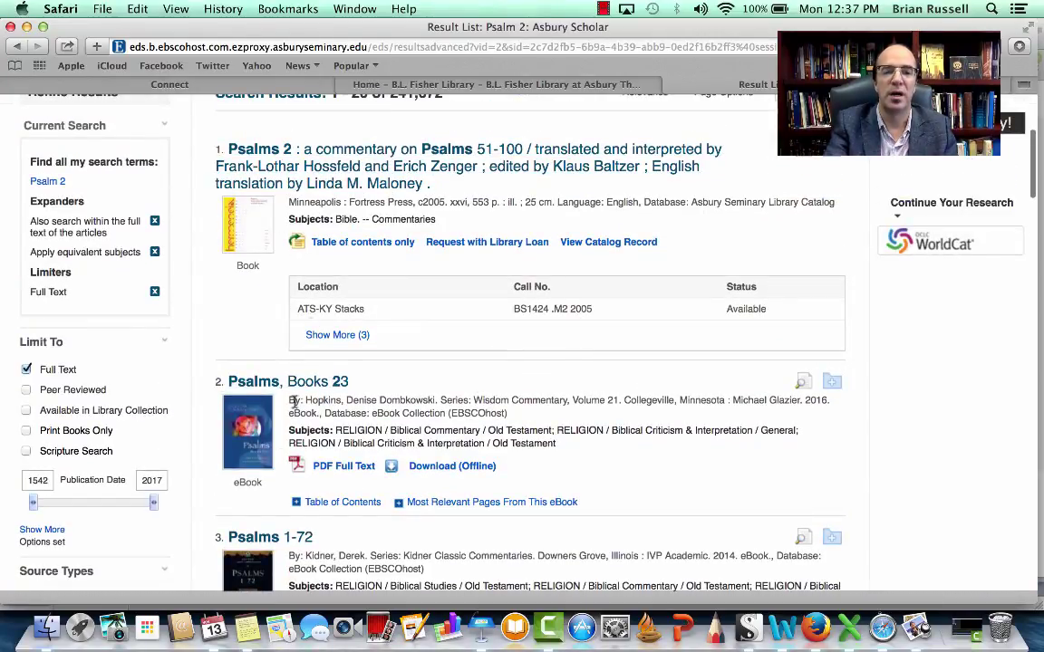
pyautogui.scroll(-9, 371, 417)
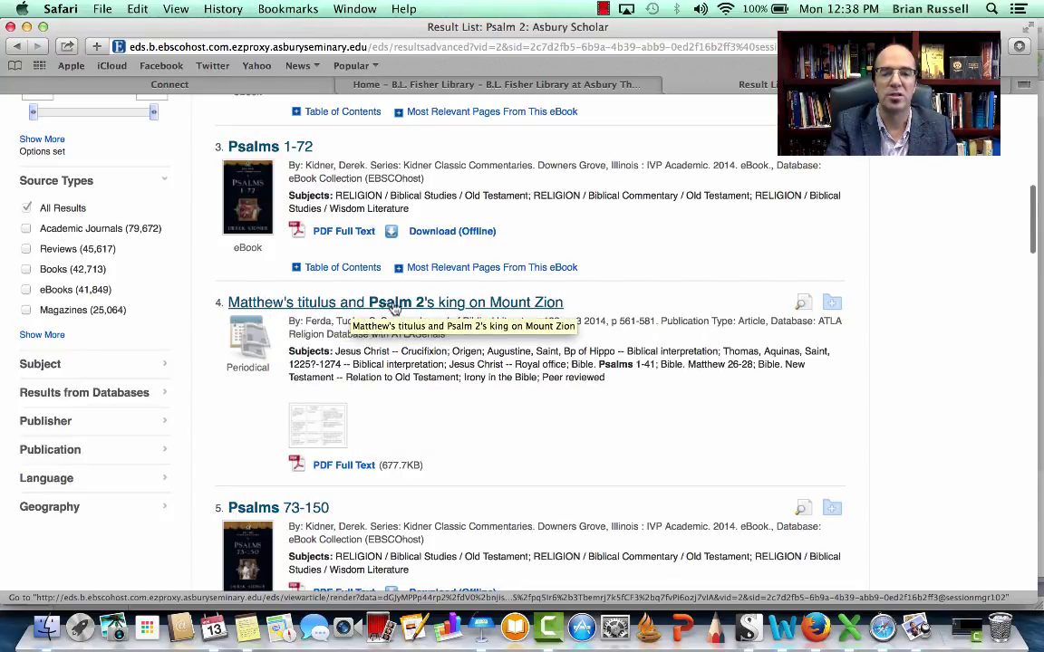
pyautogui.scroll(-6, 470, 363)
pyautogui.scroll(-3, 470, 365)
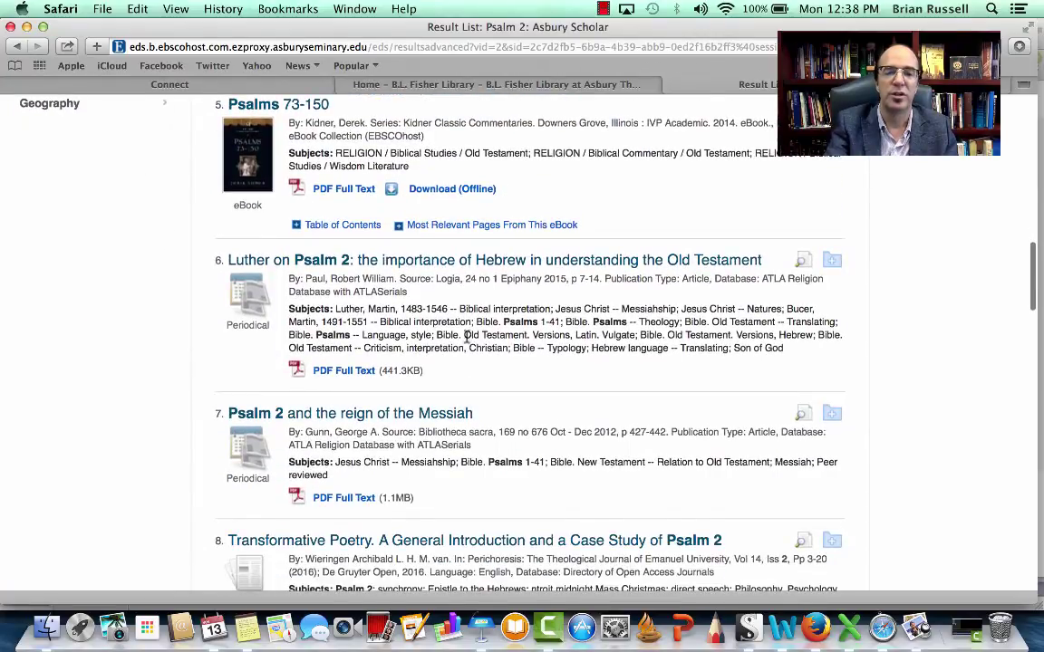
pyautogui.scroll(3, 425, 277)
pyautogui.scroll(-4, 427, 276)
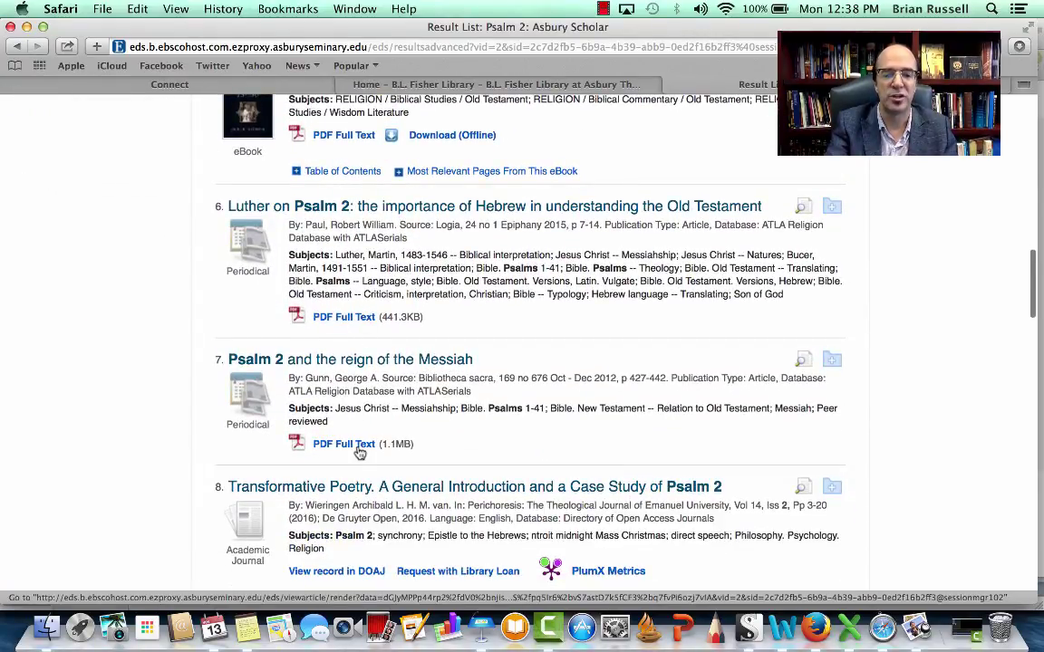
pyautogui.scroll(-6, 404, 290)
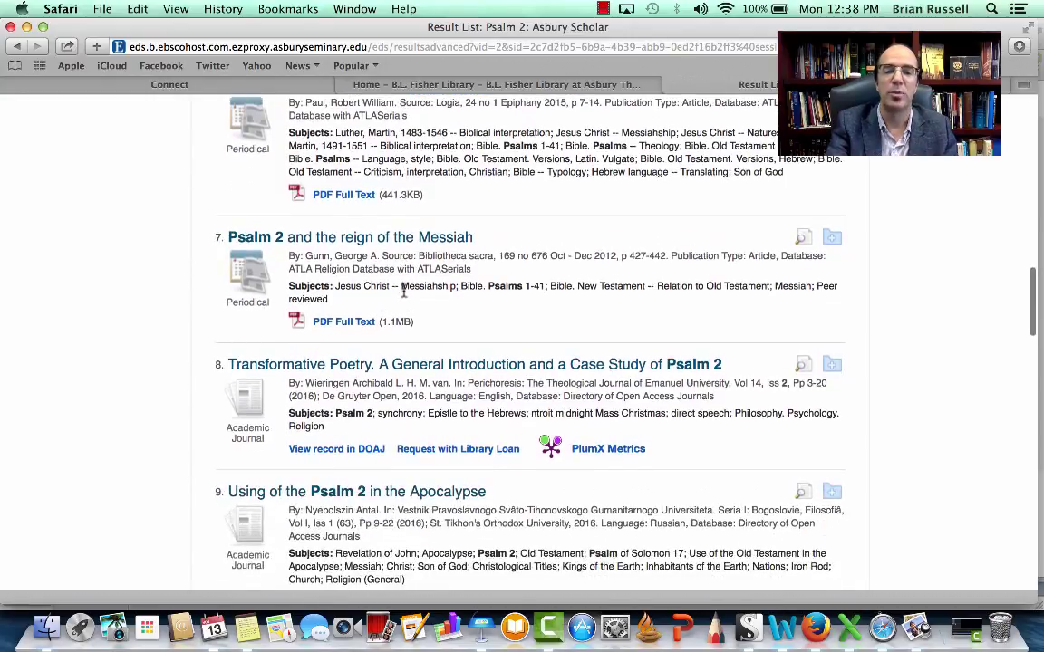
pyautogui.scroll(-1, 403, 290)
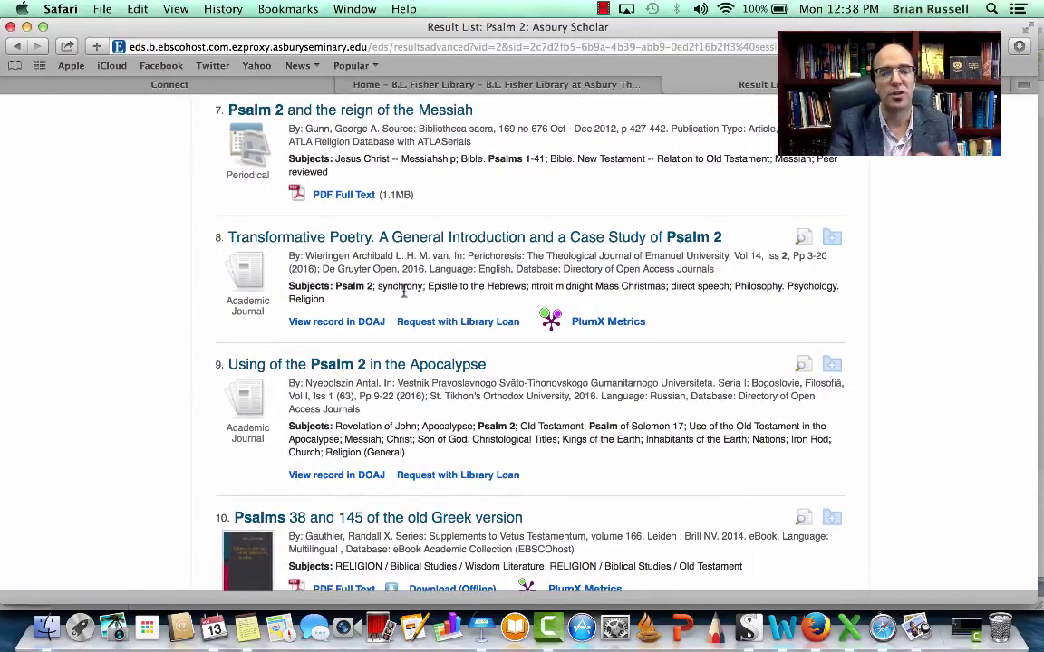
# Step: Replace the first search term with "Epictetus", add "New Testament" as a second AND term, and run the search
pyautogui.scroll(20, 404, 290)
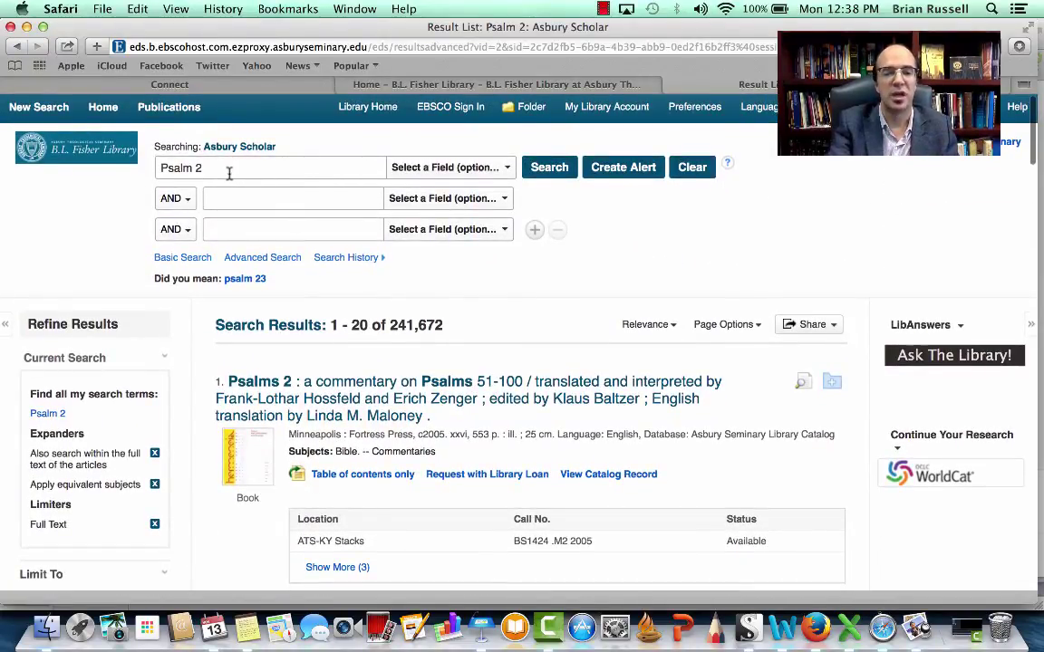
pyautogui.moveTo(215, 170); pyautogui.dragTo(141, 159)
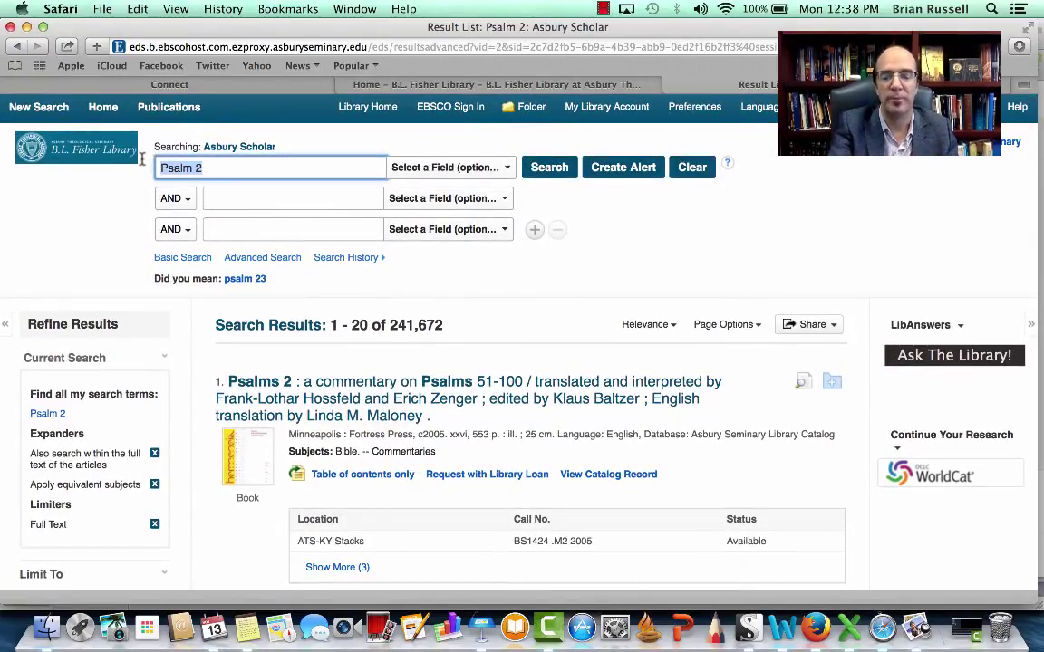
pyautogui.press('BackSpace')
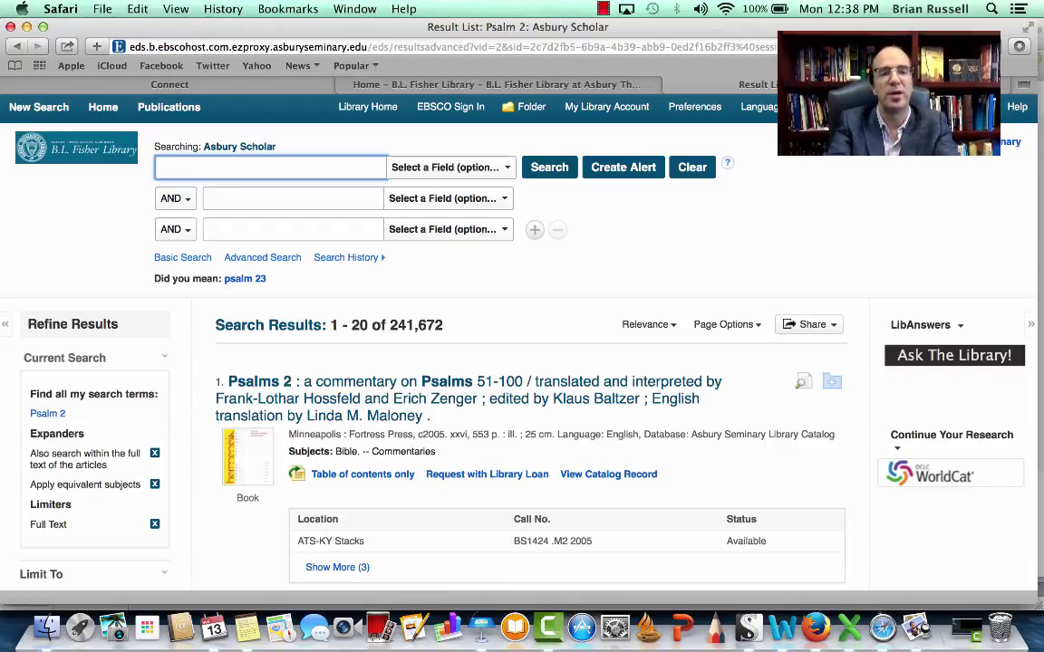
pyautogui.write('Epictetus')
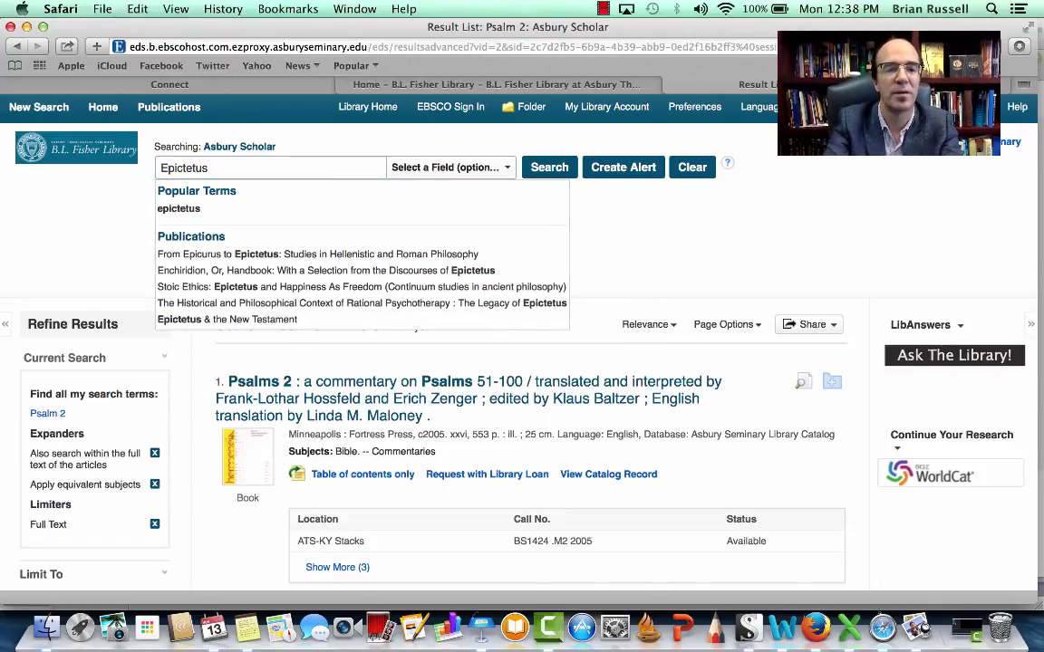
pyautogui.press('Tab')
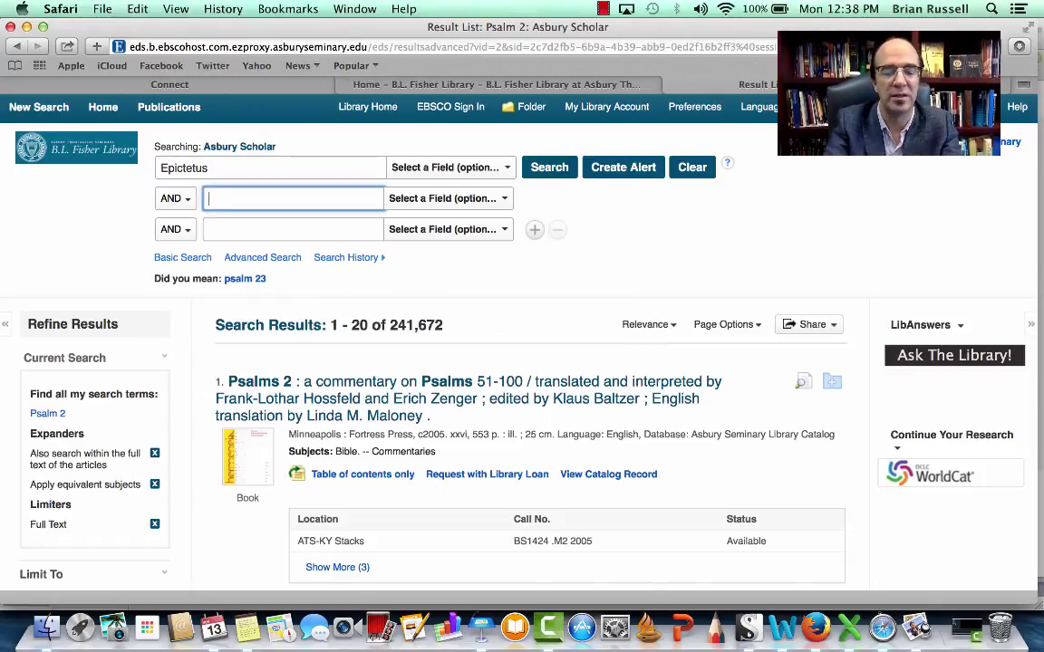
pyautogui.write('New Testament')
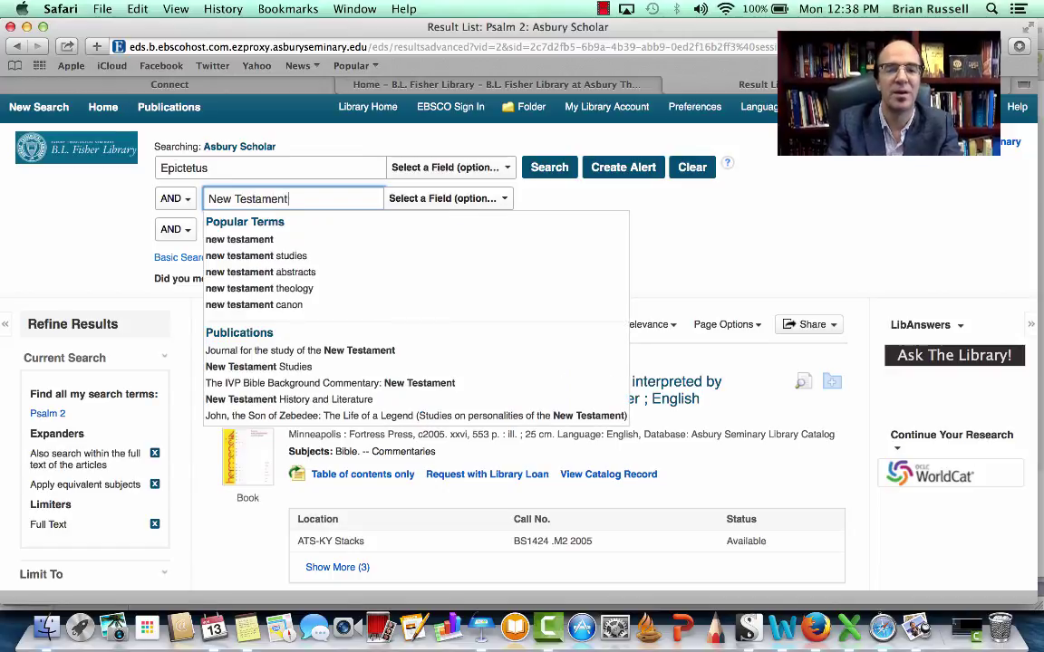
pyautogui.click(542, 193)
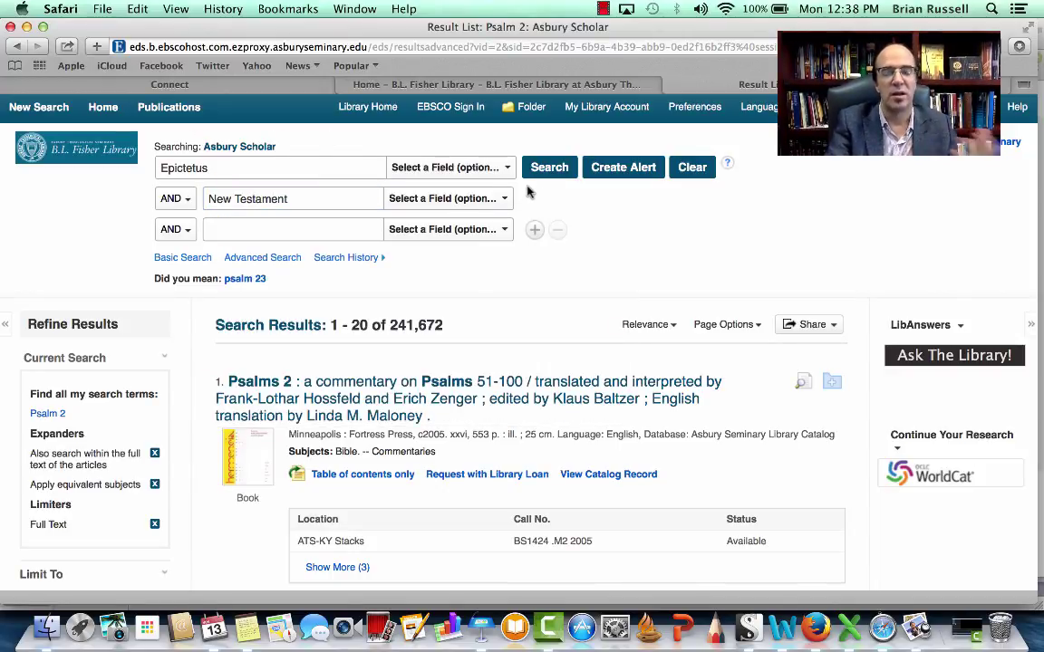
pyautogui.click(550, 170)
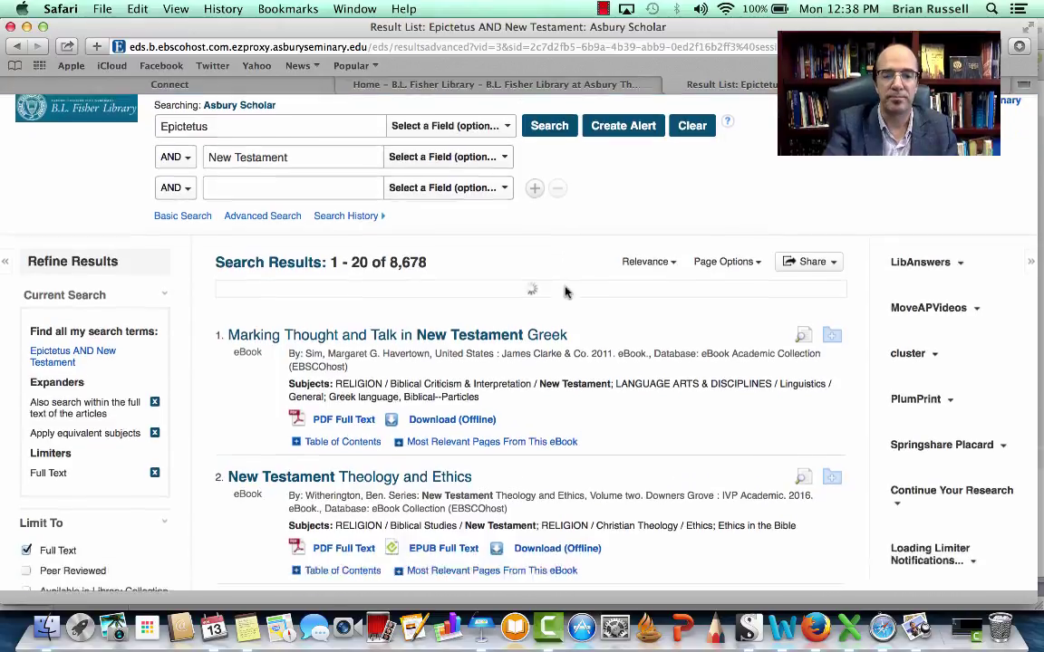
# Step: Look through the listed sources for the combined Epictetus and New Testament search
pyautogui.scroll(-3, 565, 291)
pyautogui.scroll(-4, 566, 290)
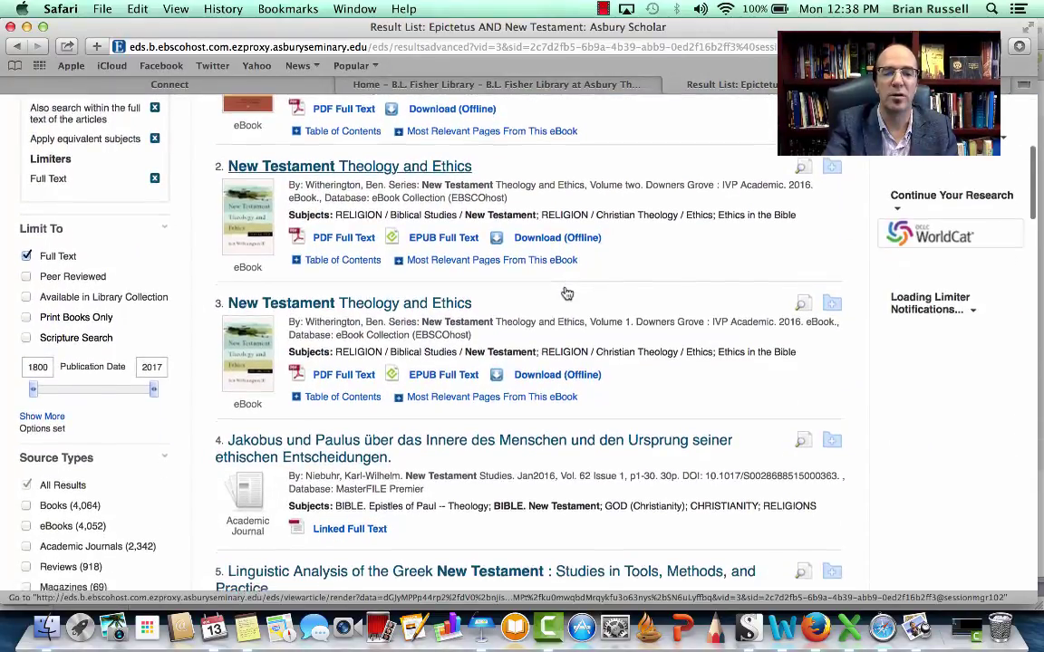
pyautogui.scroll(-5, 566, 290)
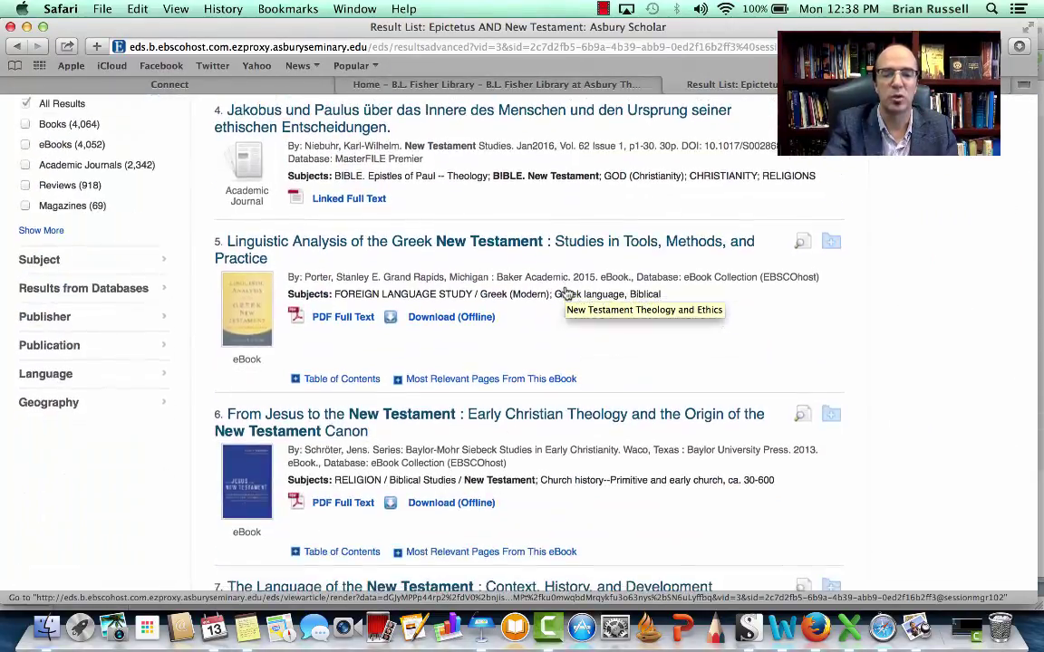
pyautogui.scroll(-5, 566, 292)
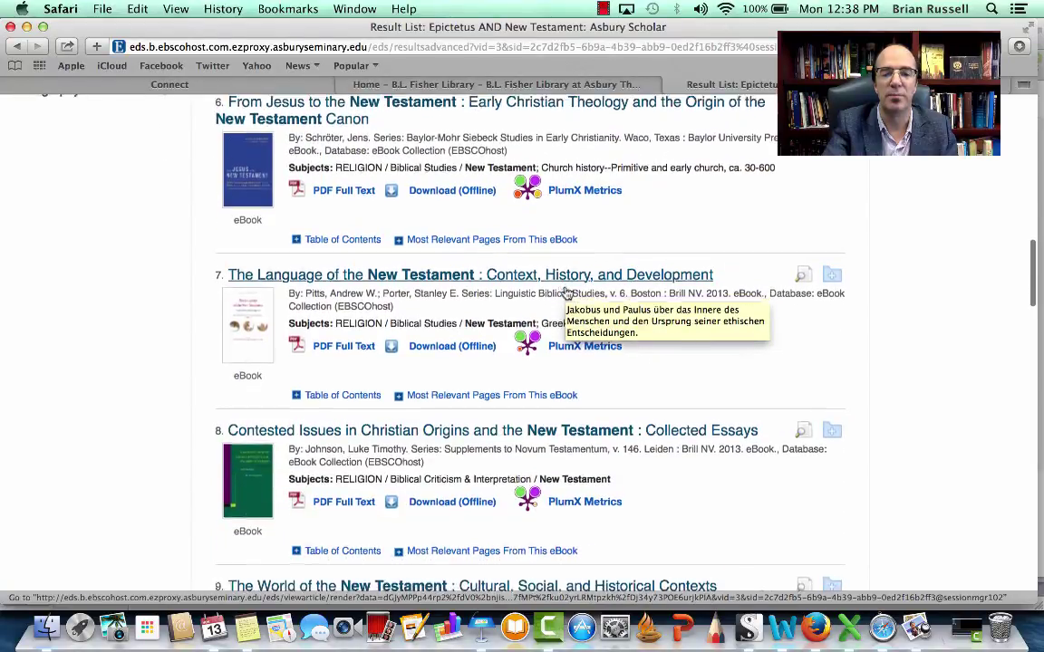
pyautogui.scroll(-5, 566, 293)
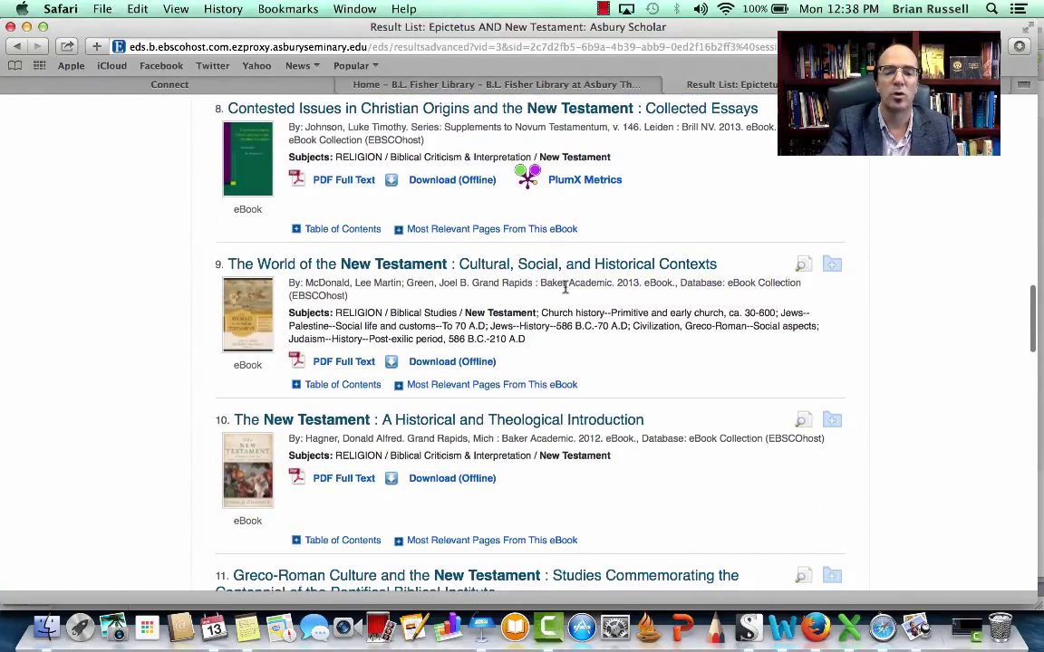
pyautogui.scroll(-8, 565, 291)
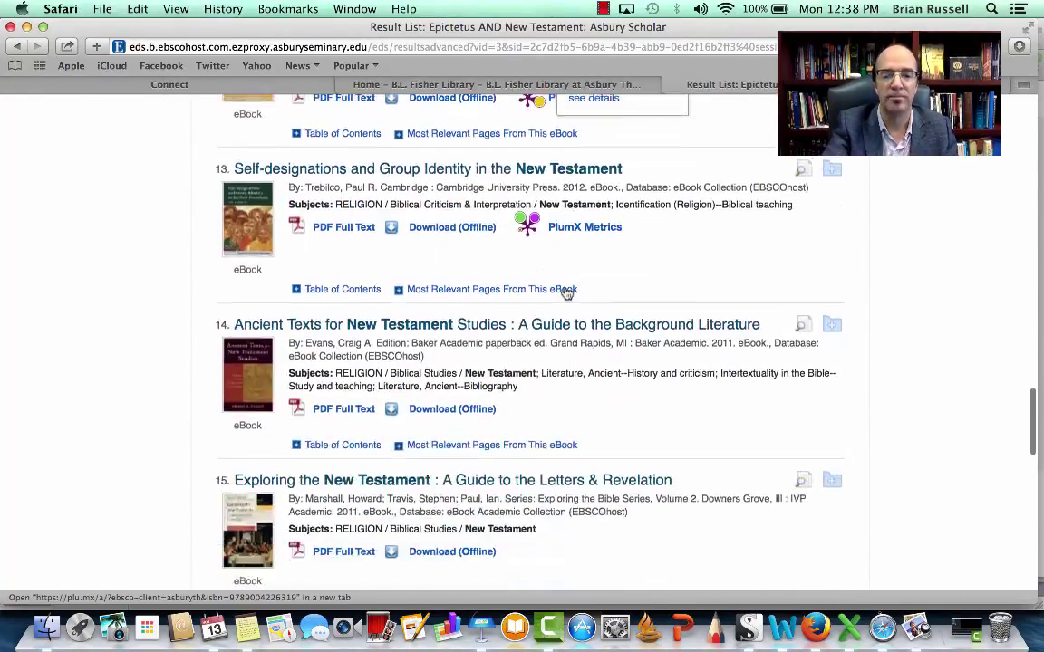
# Step: Replace the second search term with "Paul", keeping "Epictetus" as the first, and run the search
pyautogui.scroll(20, 566, 294)
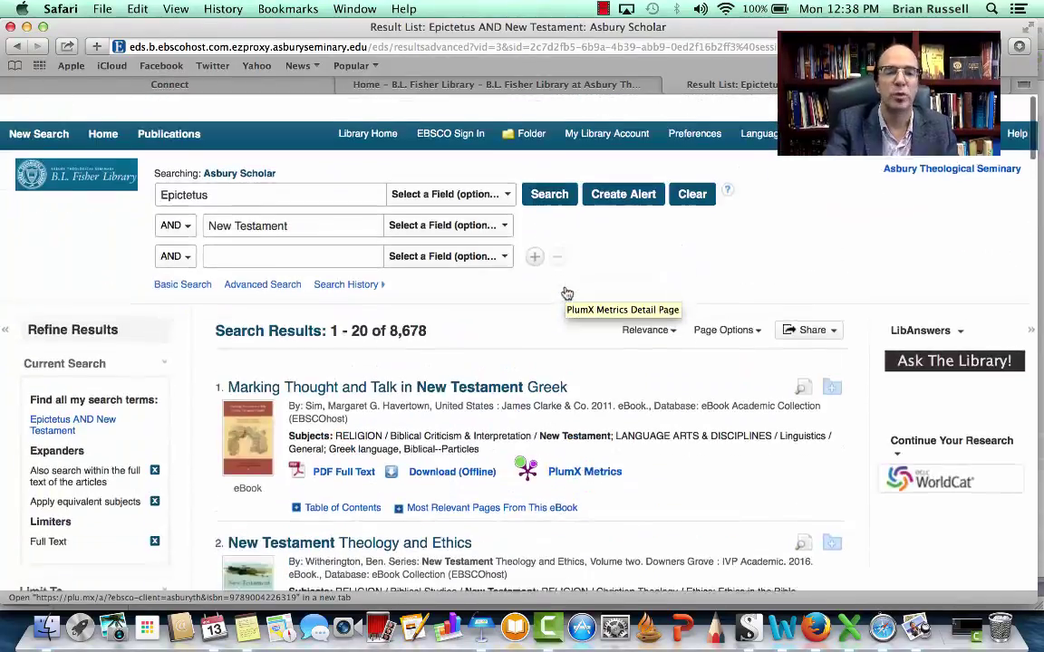
pyautogui.moveTo(289, 202); pyautogui.dragTo(184, 205)
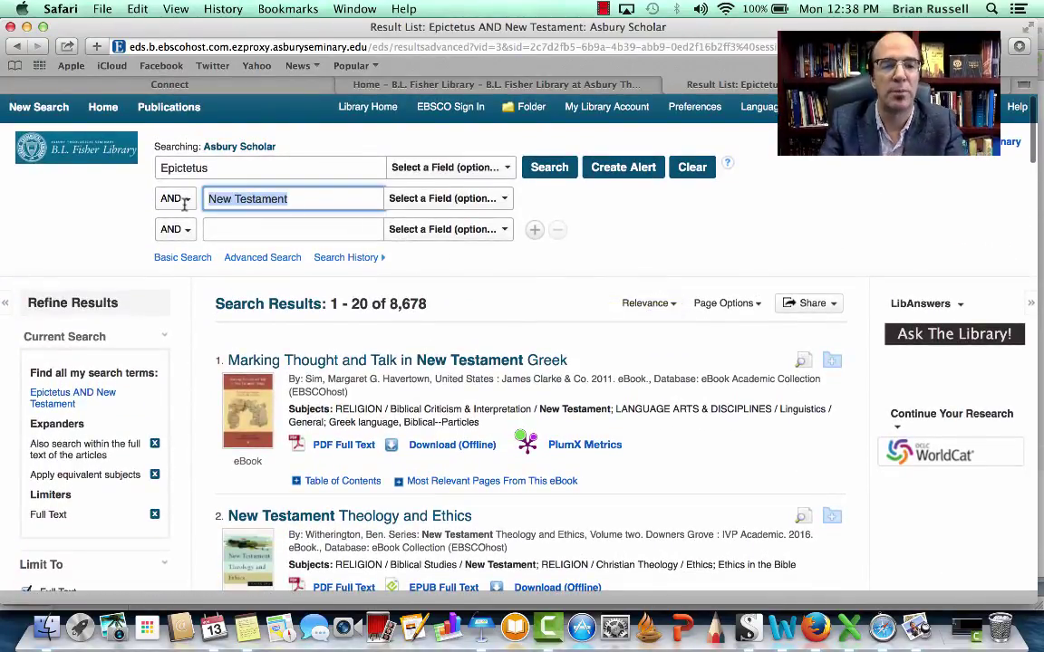
pyautogui.write('Paul')
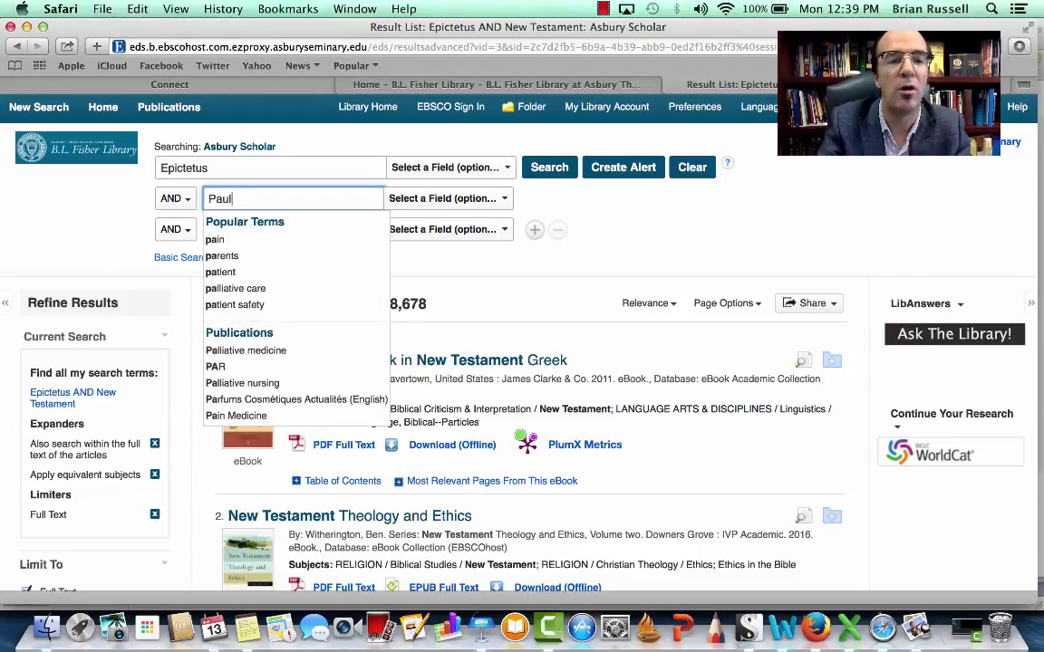
pyautogui.click(554, 170)
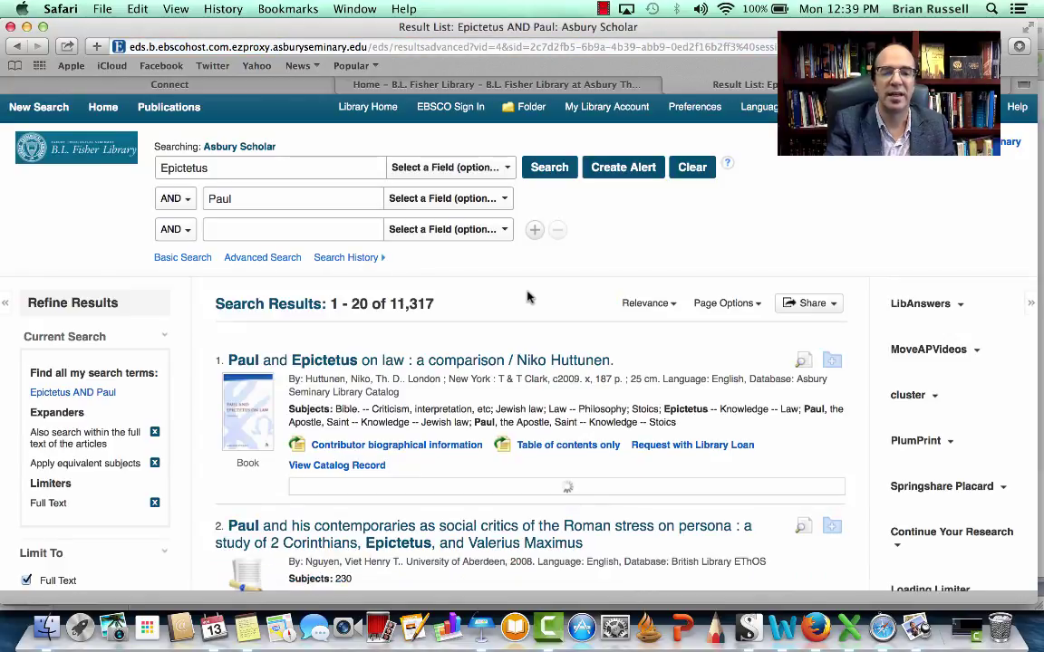
# Step: Look through the Epictetus and Paul results, checking the source types, catalog availability and full-text links of the listed items
pyautogui.scroll(-4, 529, 297)
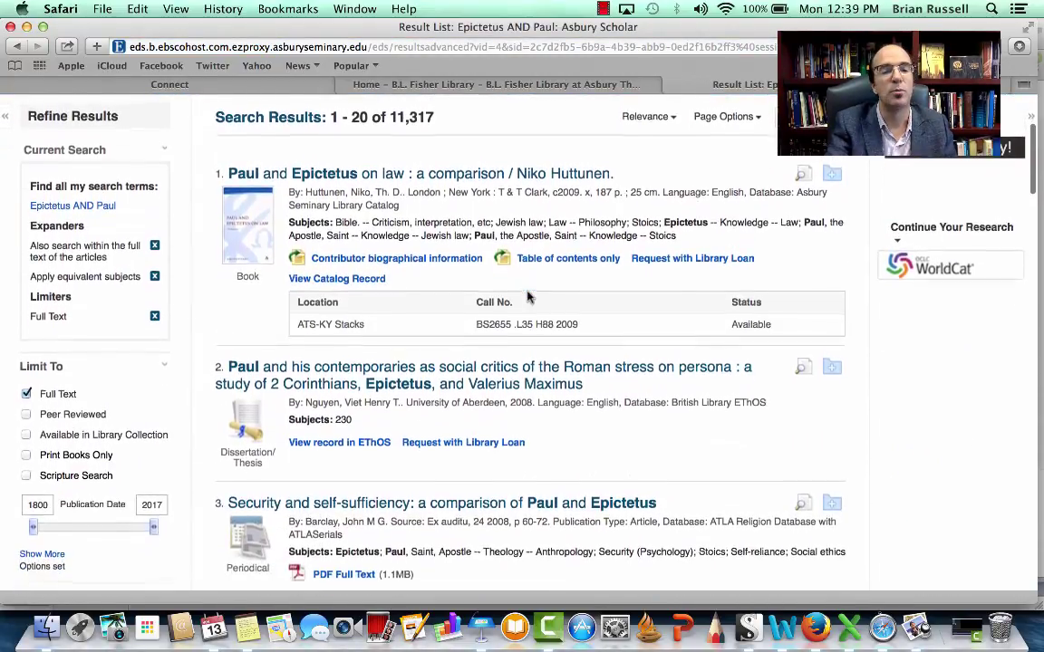
pyautogui.scroll(5, 529, 297)
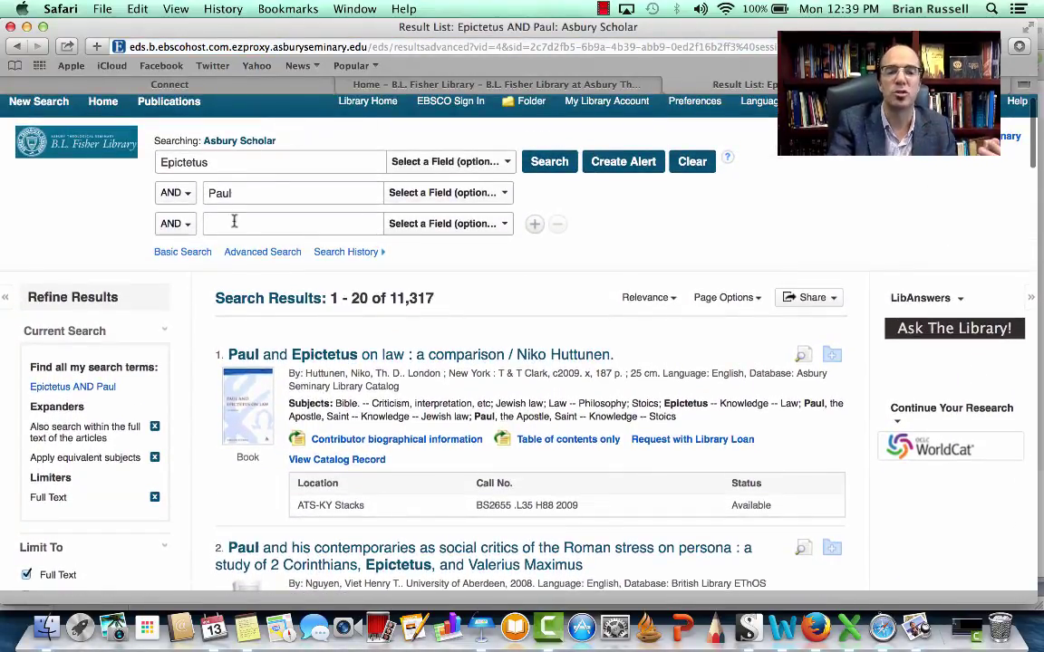
pyautogui.scroll(-4, 442, 299)
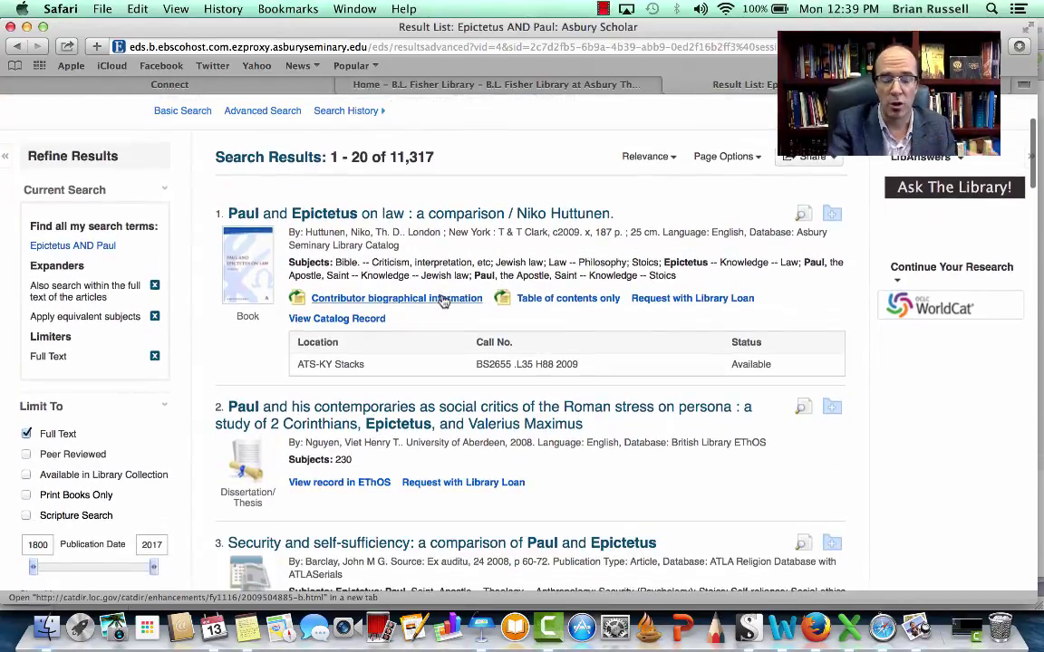
pyautogui.scroll(-4, 442, 301)
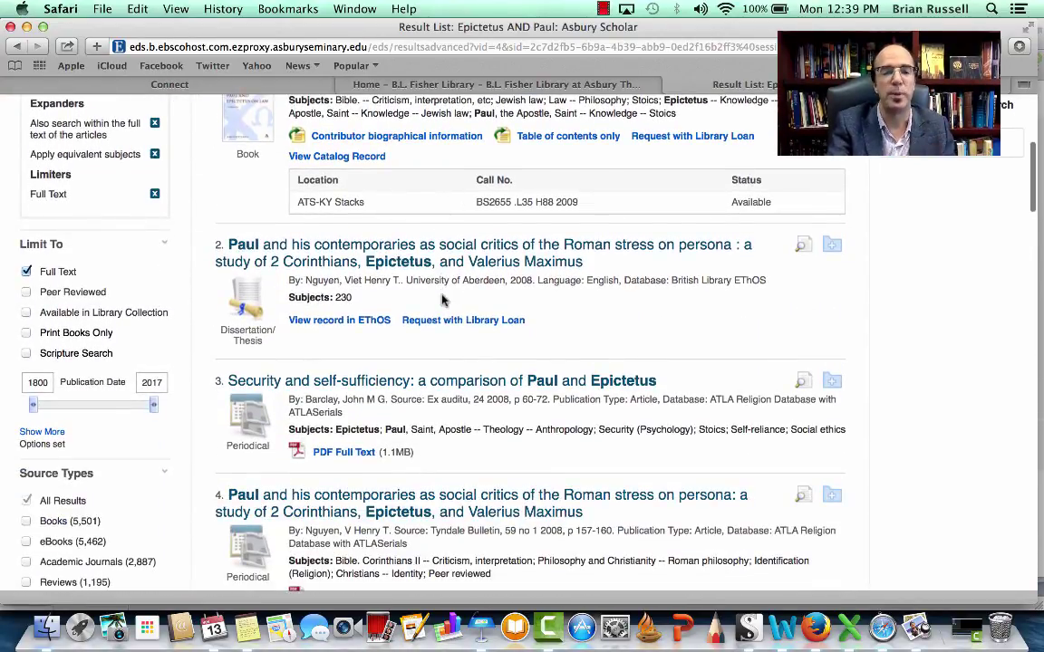
pyautogui.scroll(-9, 442, 301)
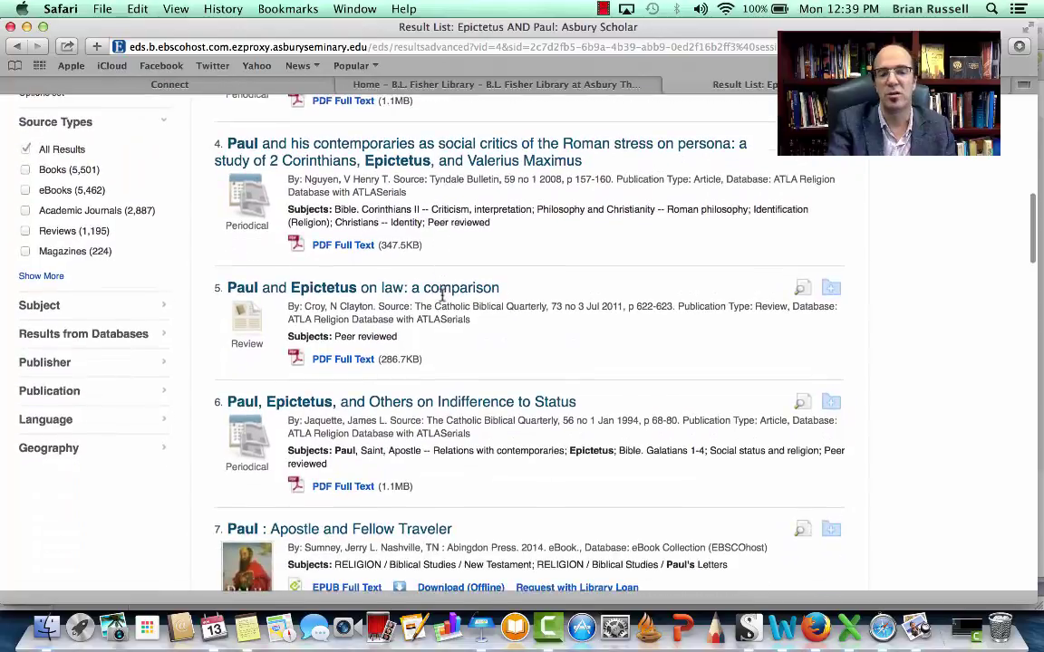
pyautogui.scroll(-3, 442, 294)
# Step: Replace the search terms with "Conquest" AND "Canaan" AND "ethics", and run the search
pyautogui.scroll(13, 442, 296)
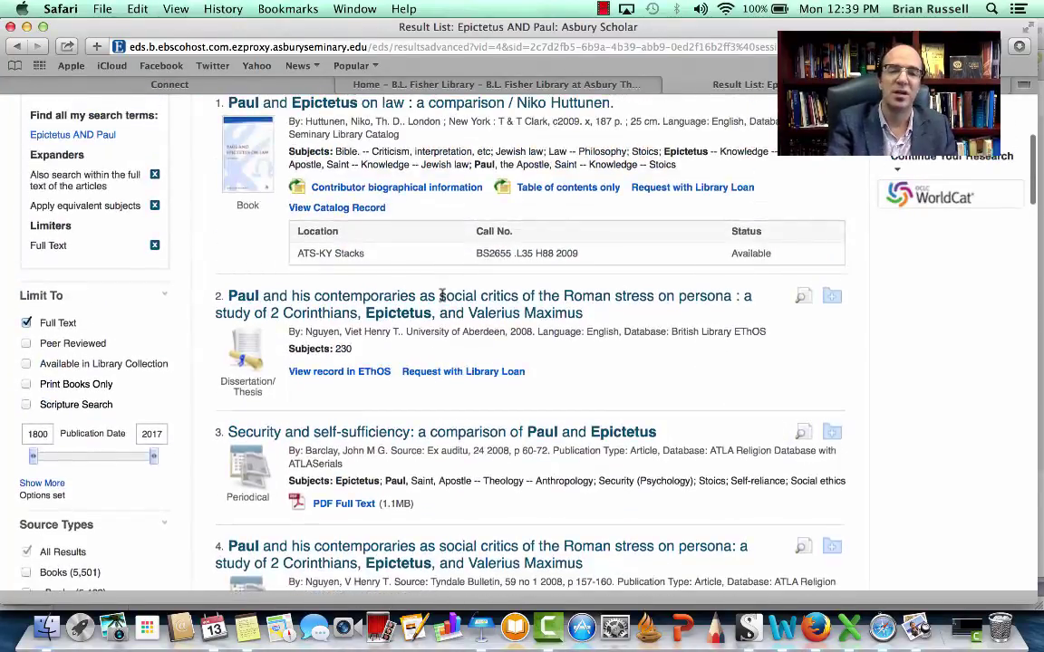
pyautogui.scroll(6, 442, 295)
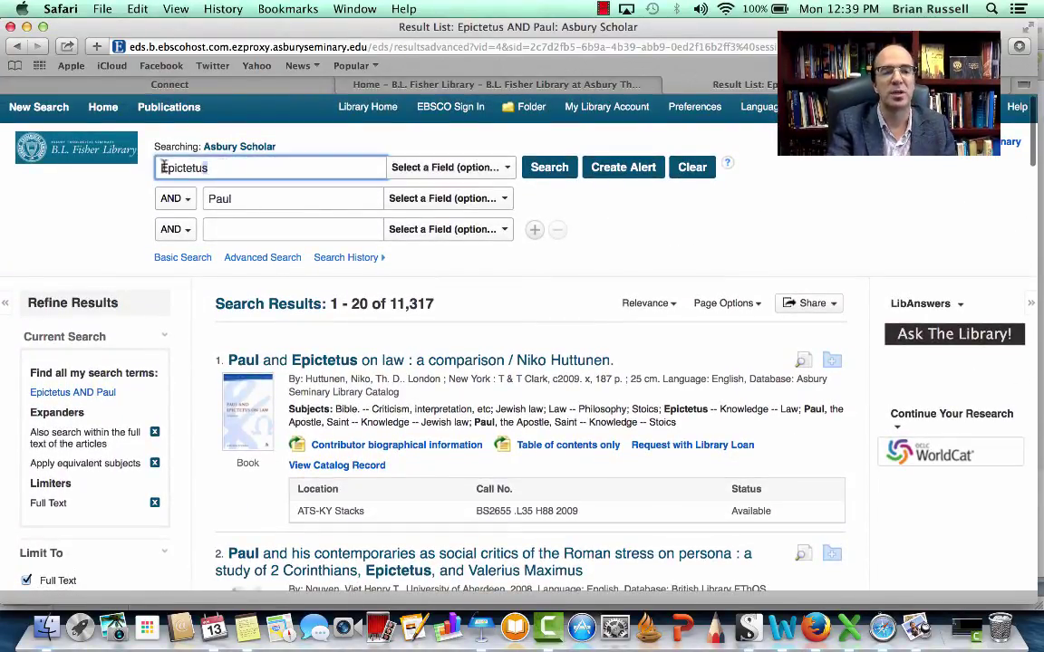
pyautogui.write('Ca')
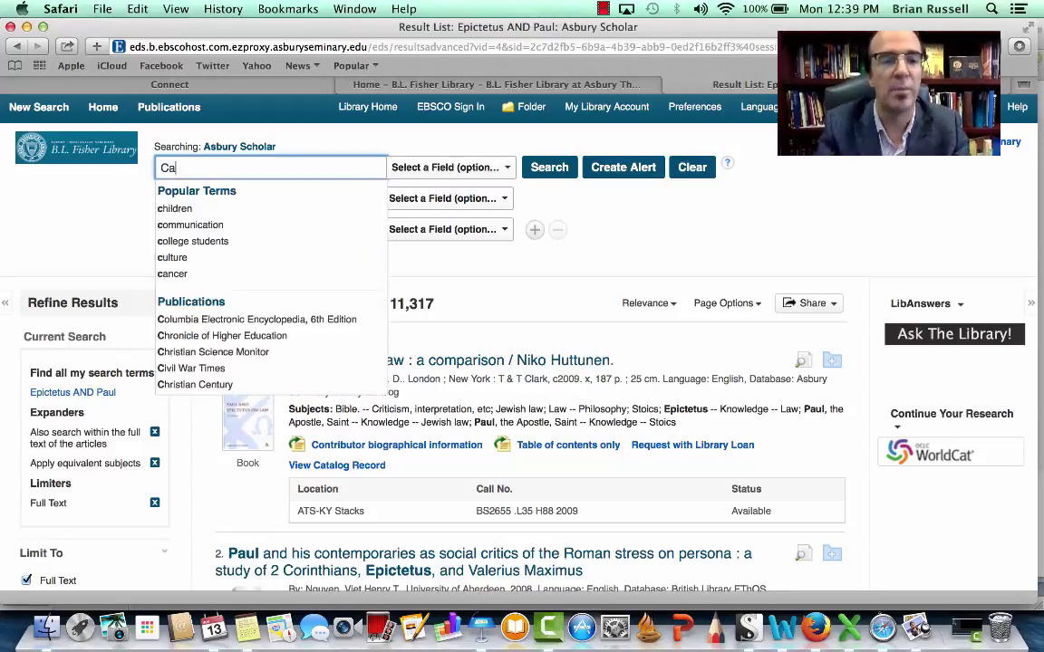
pyautogui.press('BackSpace')
pyautogui.press('BackSpace')
pyautogui.press('BackSpace')
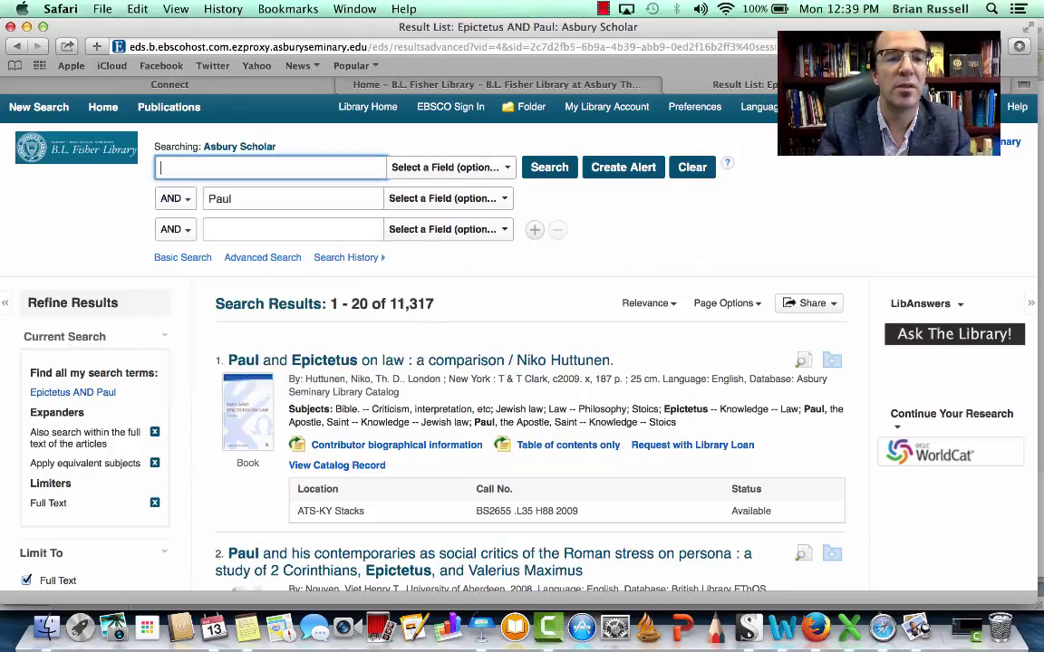
pyautogui.write('Conquest')
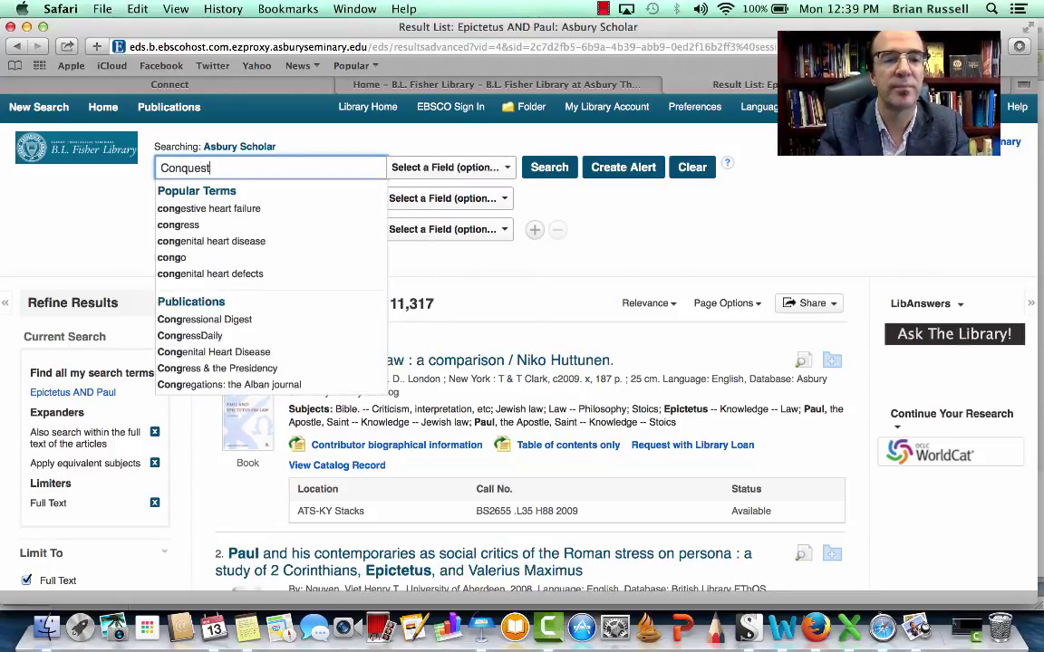
pyautogui.press('Tab')
pyautogui.write('Canaan')
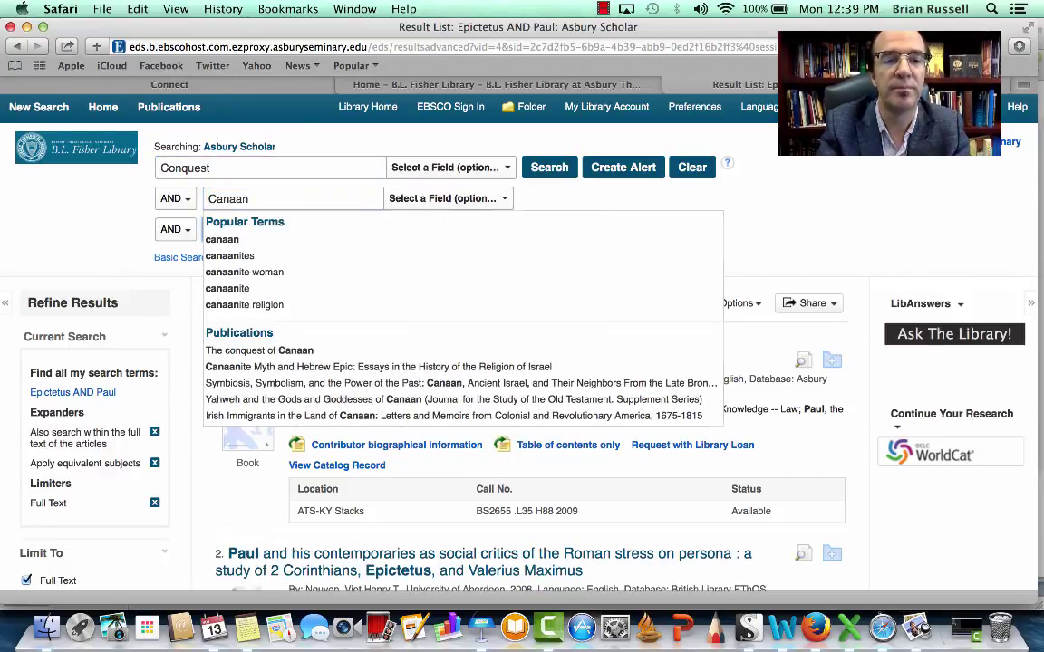
pyautogui.press('Tab')
pyautogui.write('ethics')
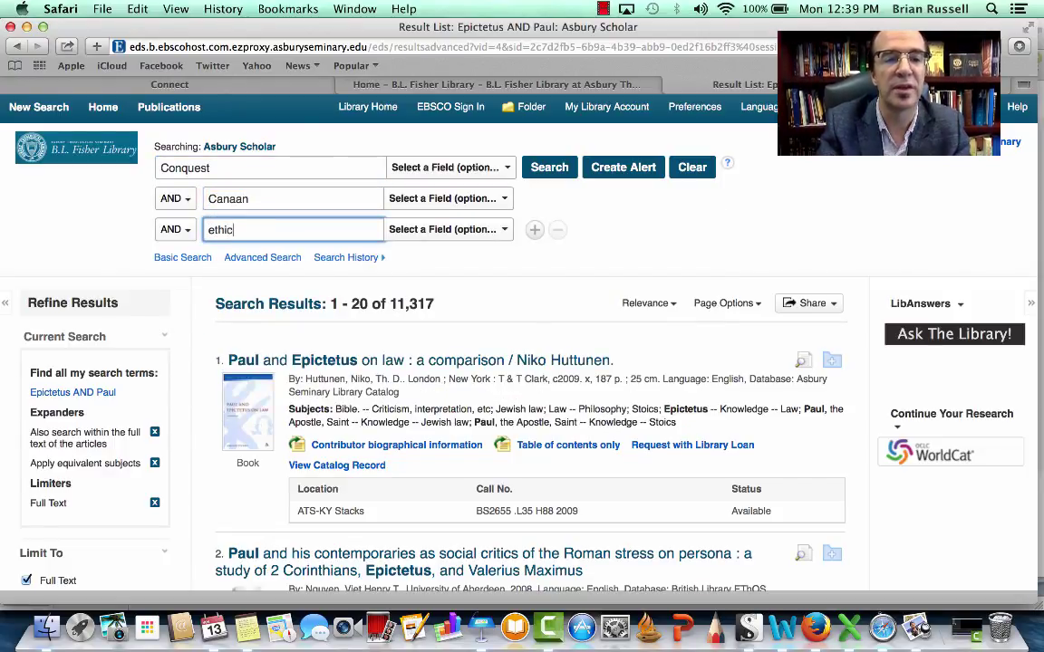
pyautogui.click(546, 170)
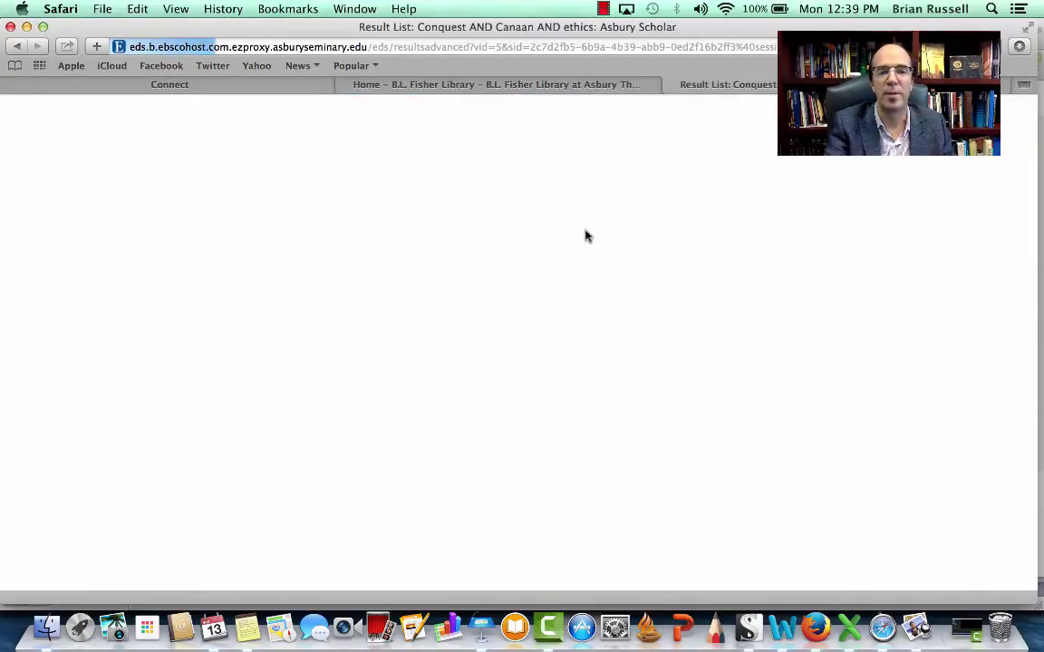
# Step: Look through the titles, subjects and full-text links listed for the Conquest, Canaan and ethics search
pyautogui.scroll(-10, 584, 236)
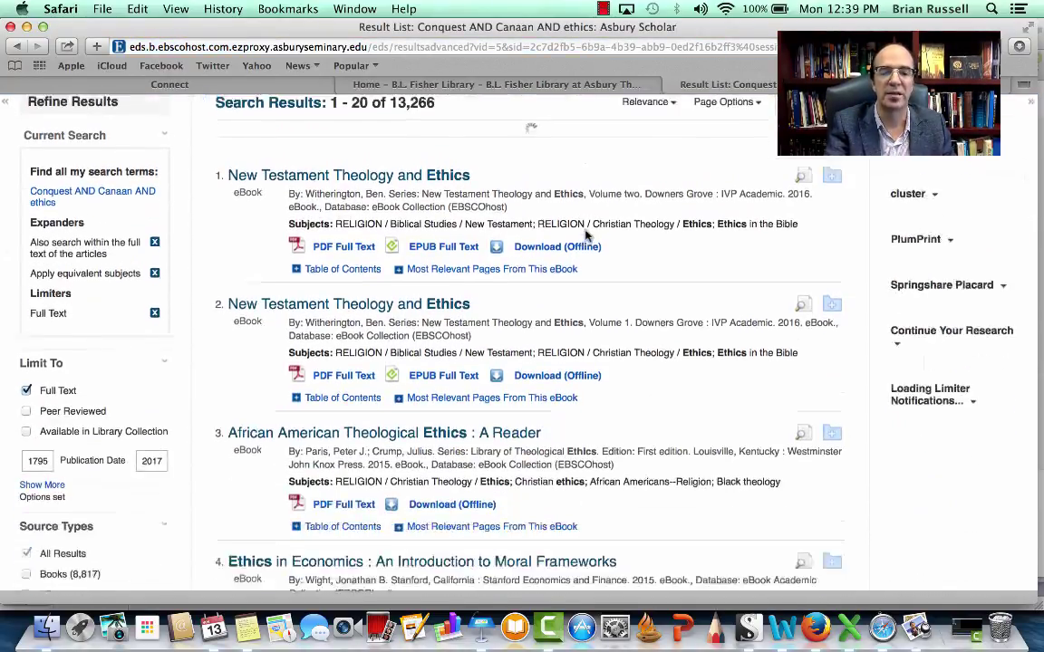
pyautogui.scroll(-7, 584, 236)
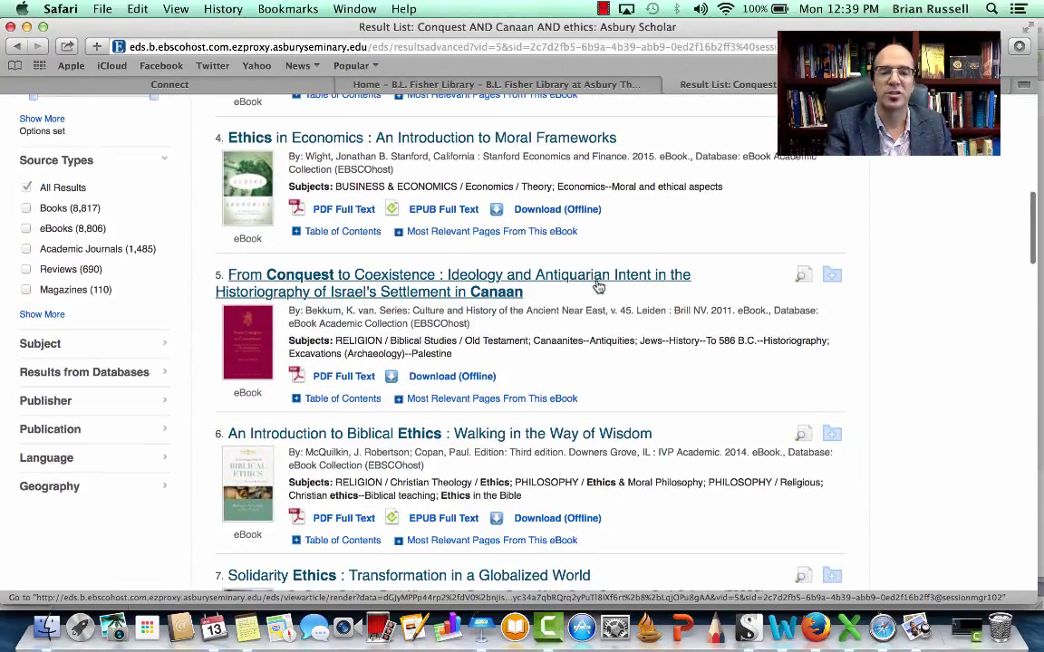
pyautogui.scroll(-2, 612, 302)
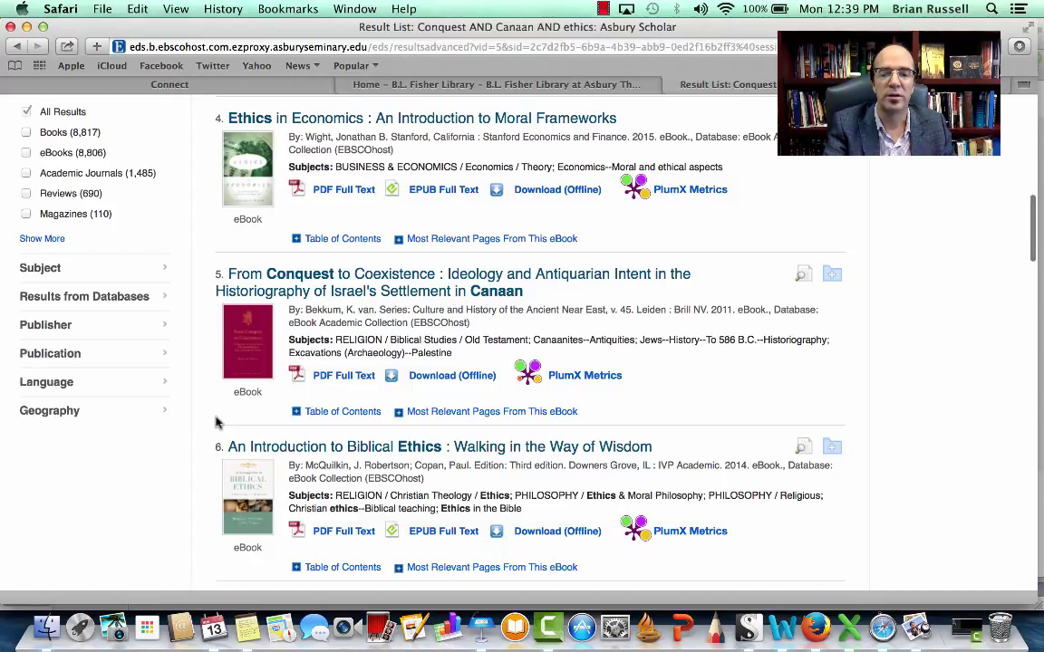
pyautogui.scroll(-9, 215, 421)
pyautogui.scroll(-12, 181, 412)
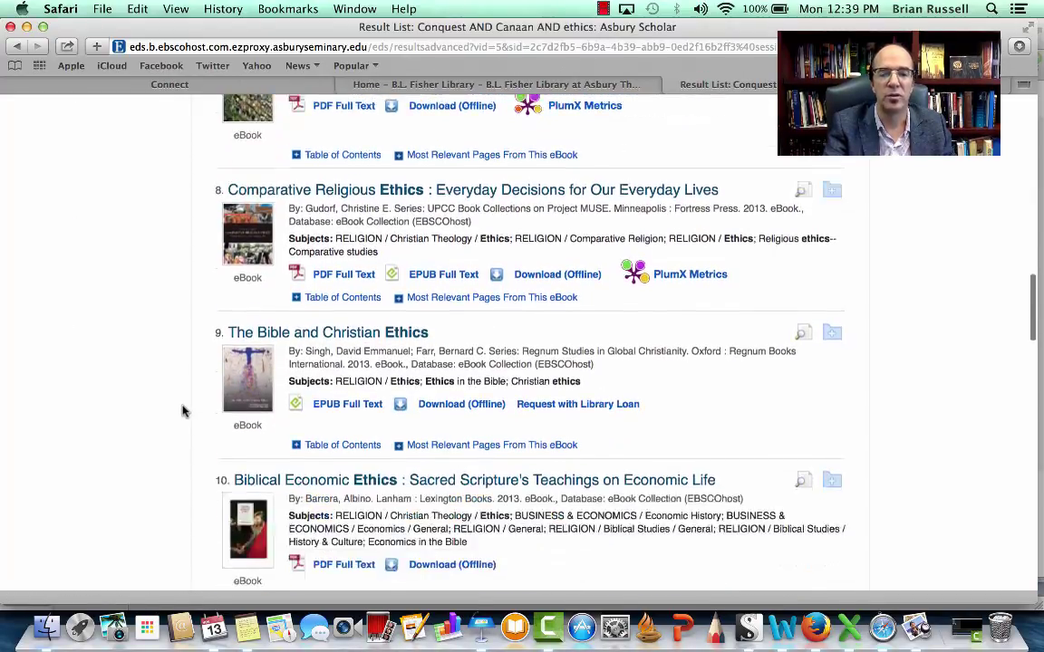
pyautogui.scroll(-3, 181, 413)
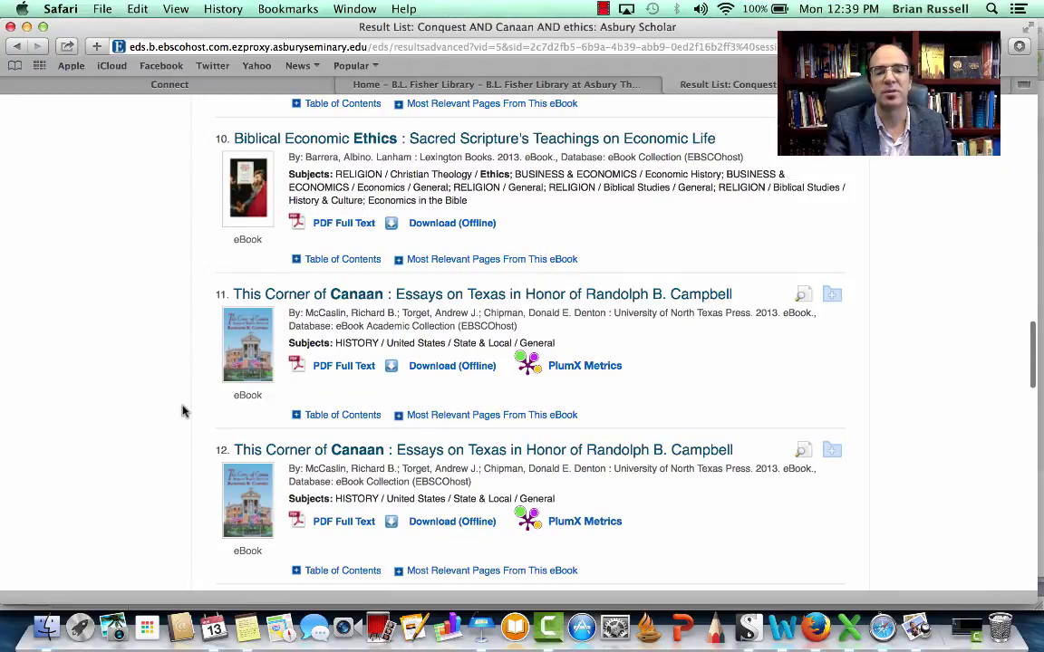
pyautogui.scroll(-4, 181, 412)
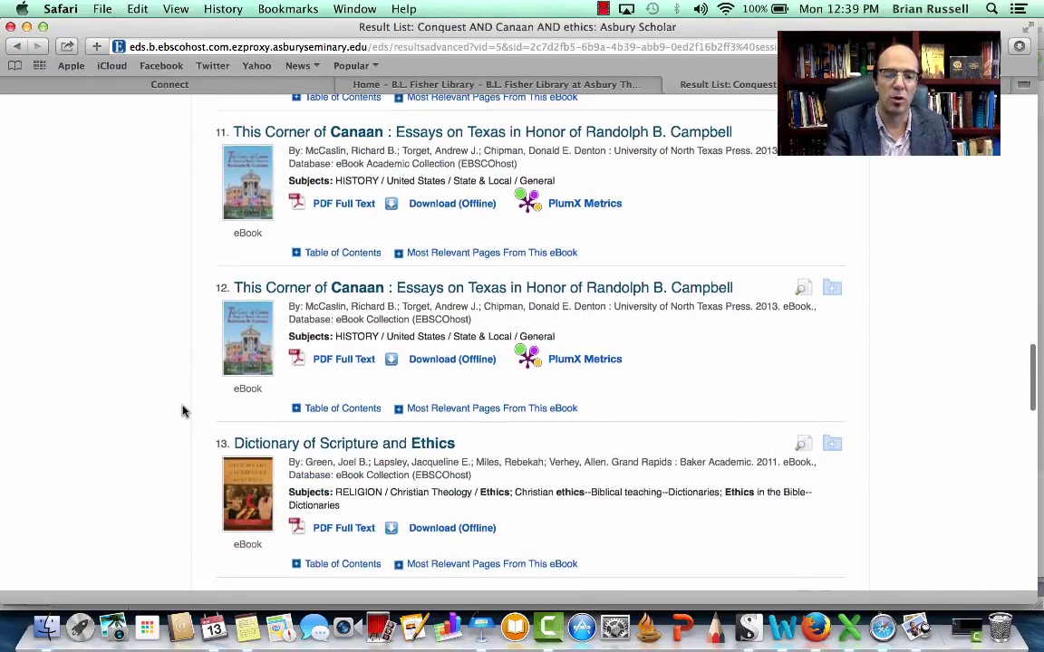
pyautogui.scroll(-5, 181, 412)
# Step: Clear all three search terms, "Conquest", "Canaan" and "ethics", from the search form
pyautogui.scroll(20, 181, 412)
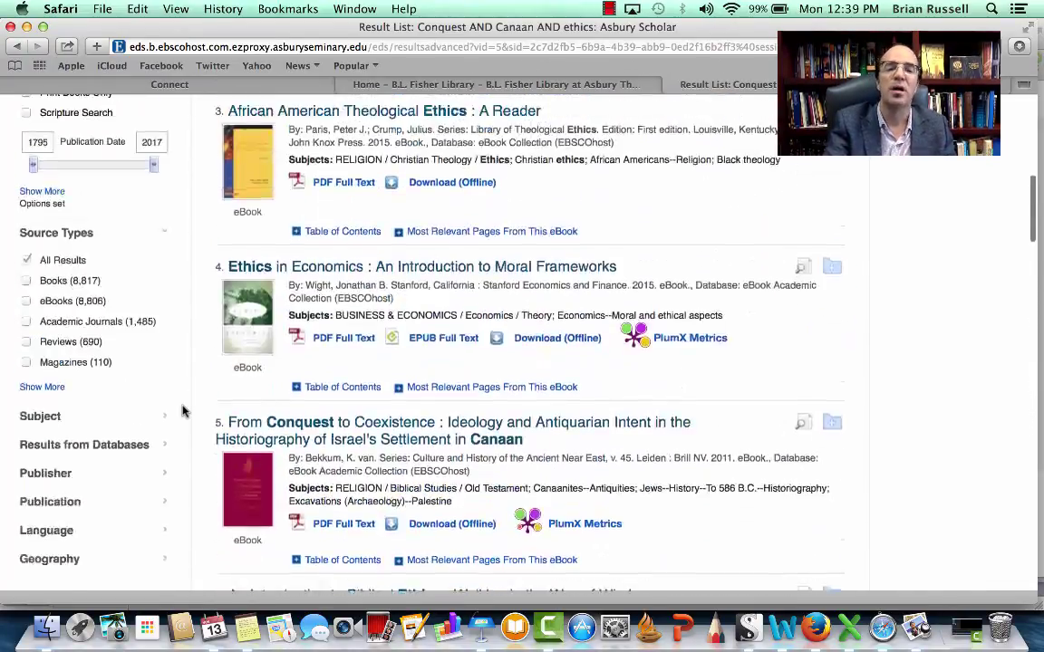
pyautogui.scroll(15, 181, 412)
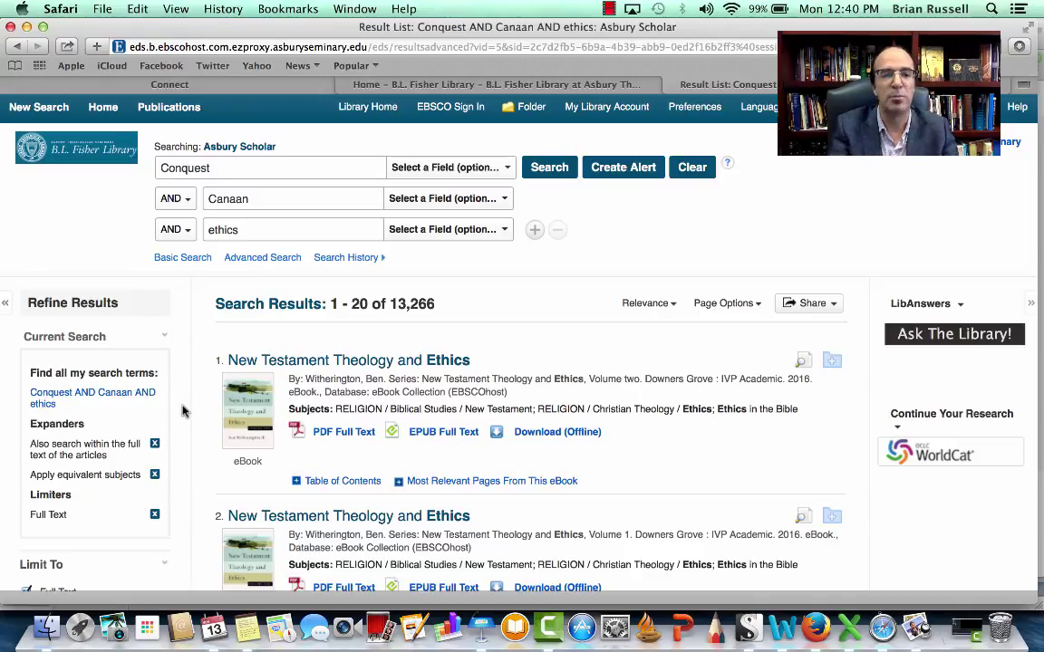
pyautogui.moveTo(236, 167); pyautogui.dragTo(127, 167)
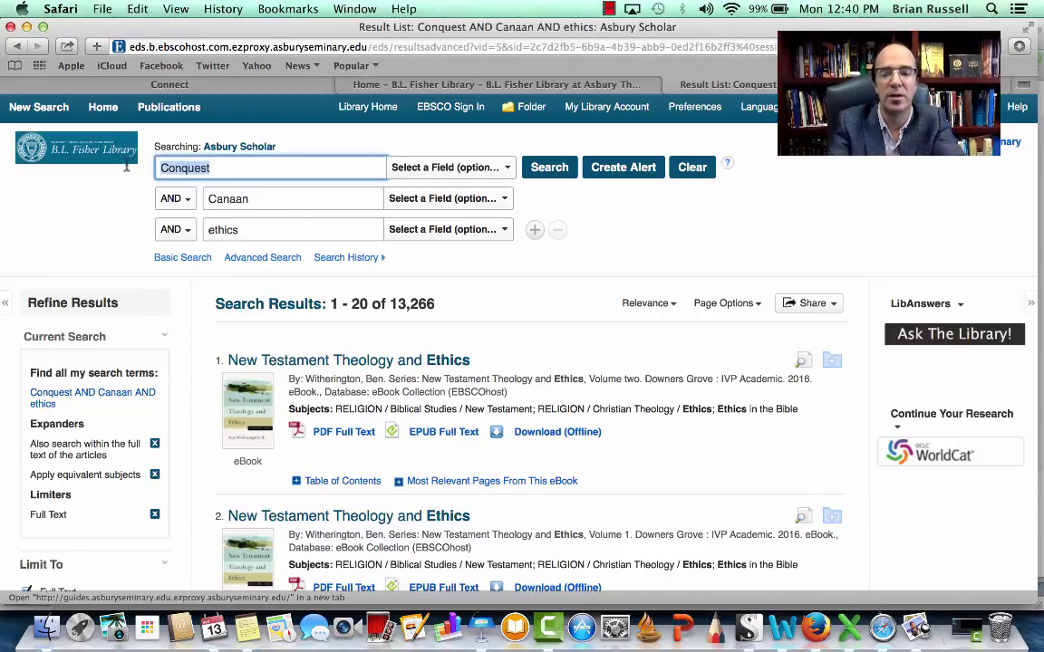
pyautogui.press('BackSpace')
pyautogui.moveTo(254, 199); pyautogui.dragTo(167, 195)
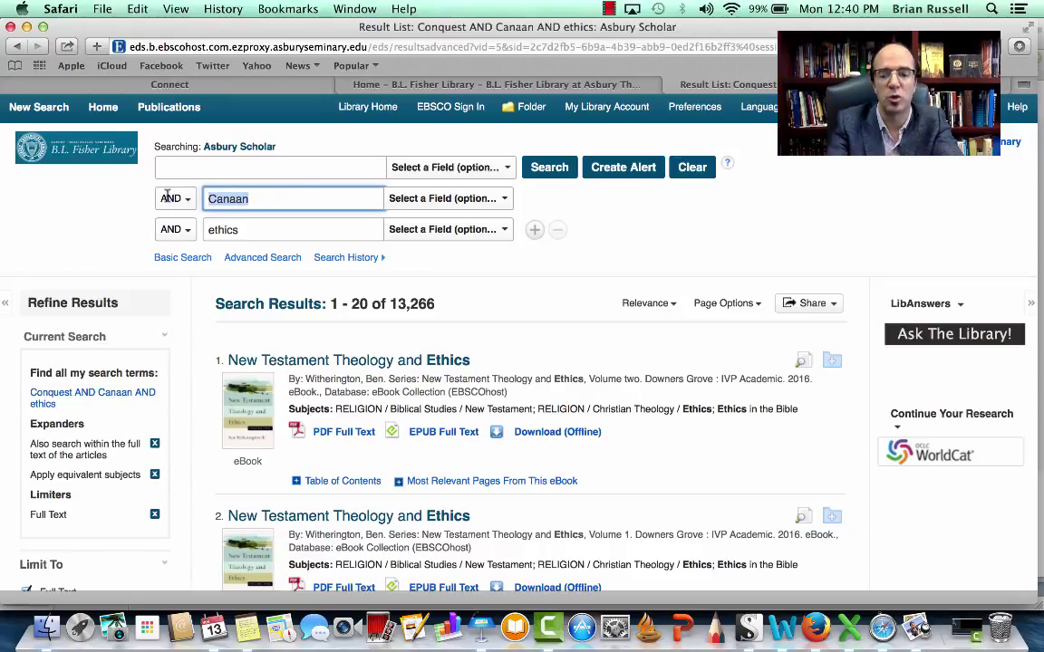
pyautogui.press('BackSpace')
pyautogui.moveTo(234, 230); pyautogui.dragTo(149, 232)
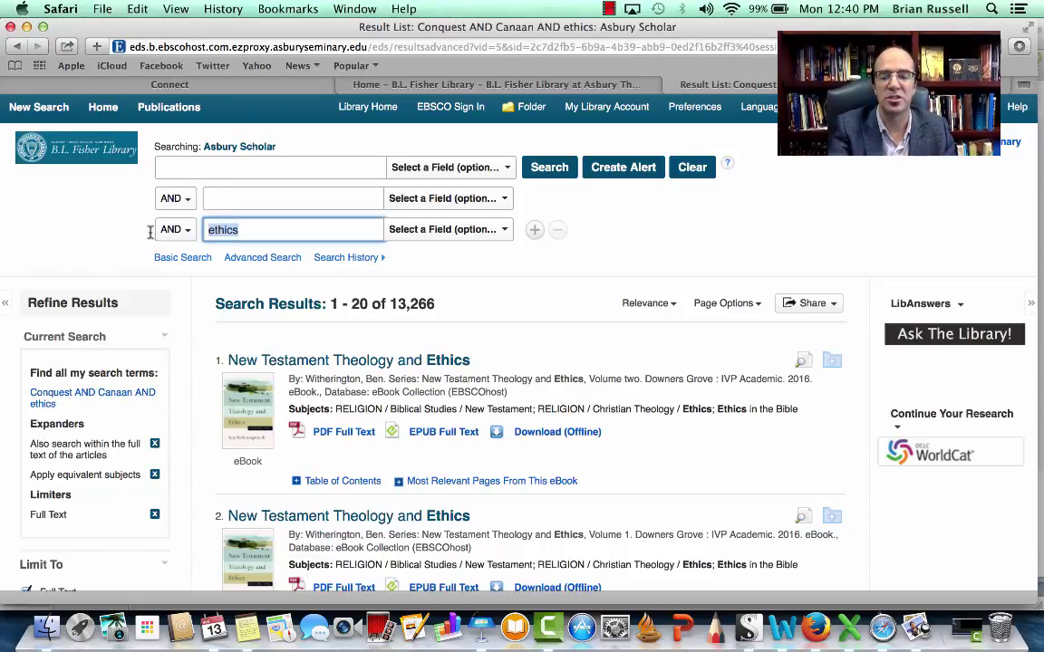
pyautogui.press('BackSpace')
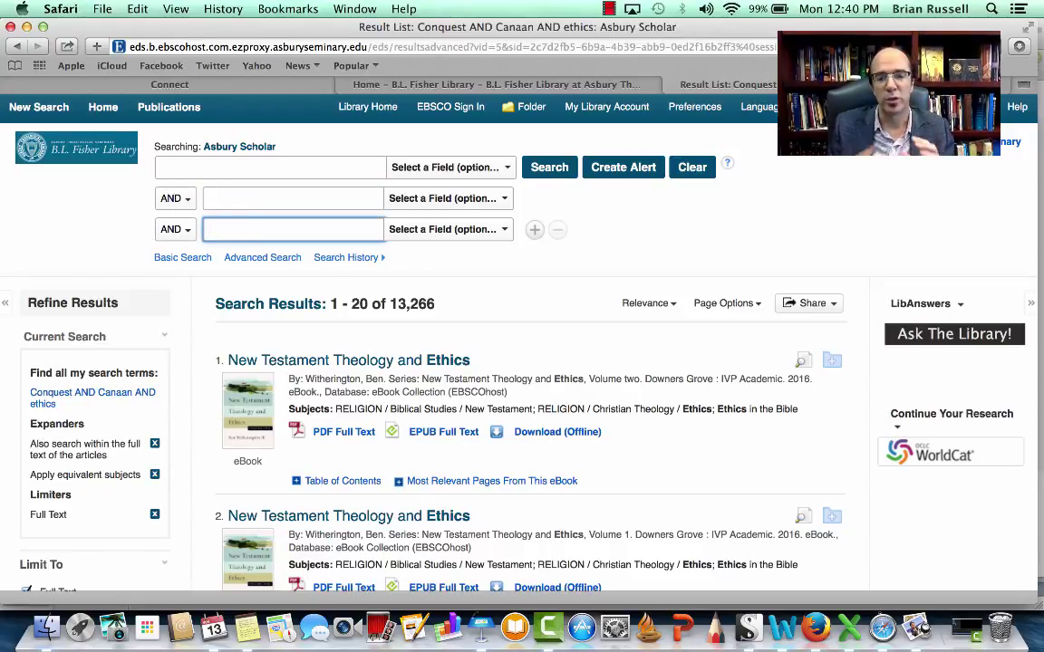